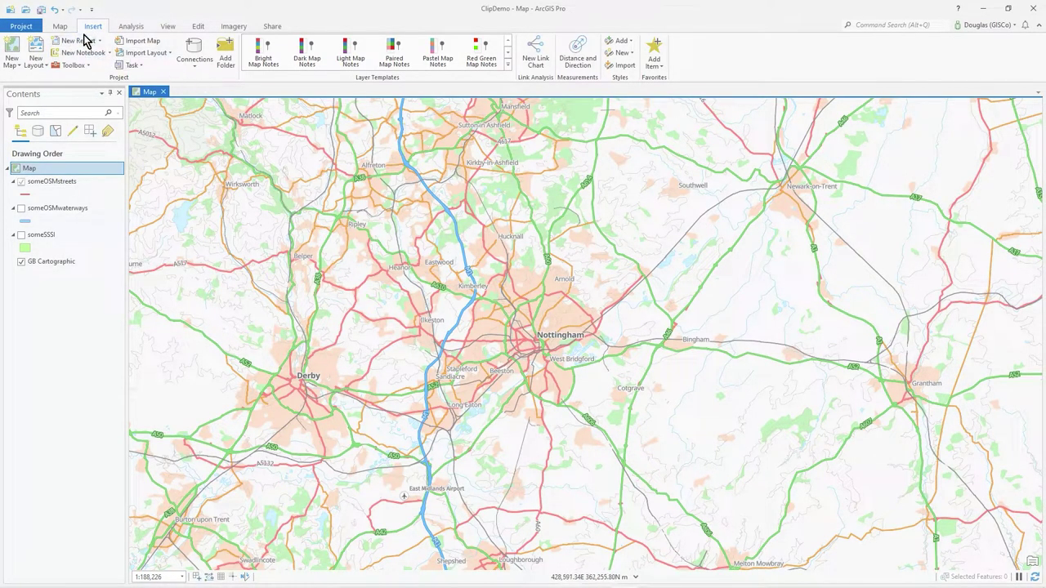
Open the Distance and Direction tool and switch it to creating rings
click(58, 26)
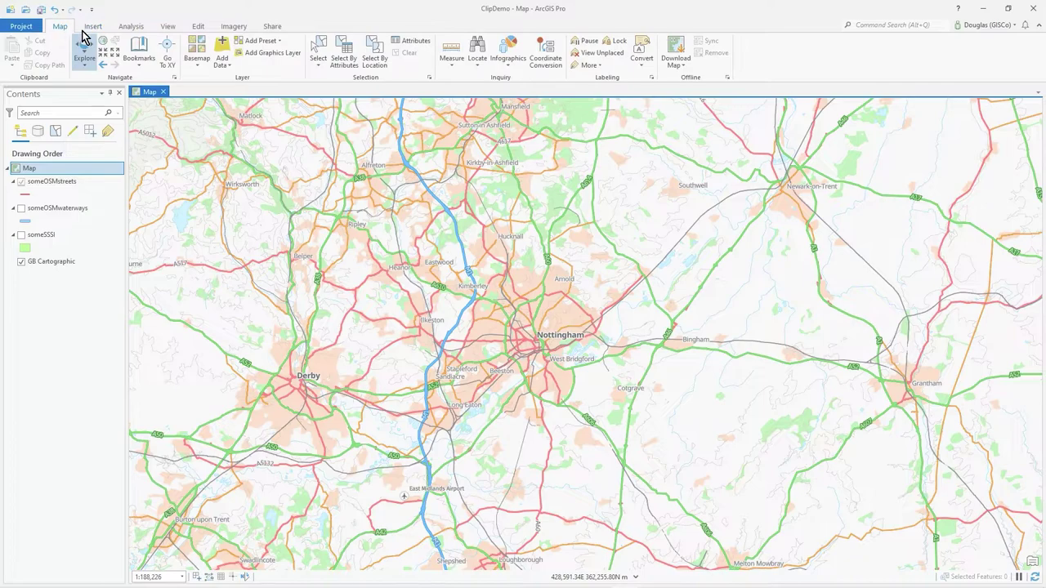
click(91, 31)
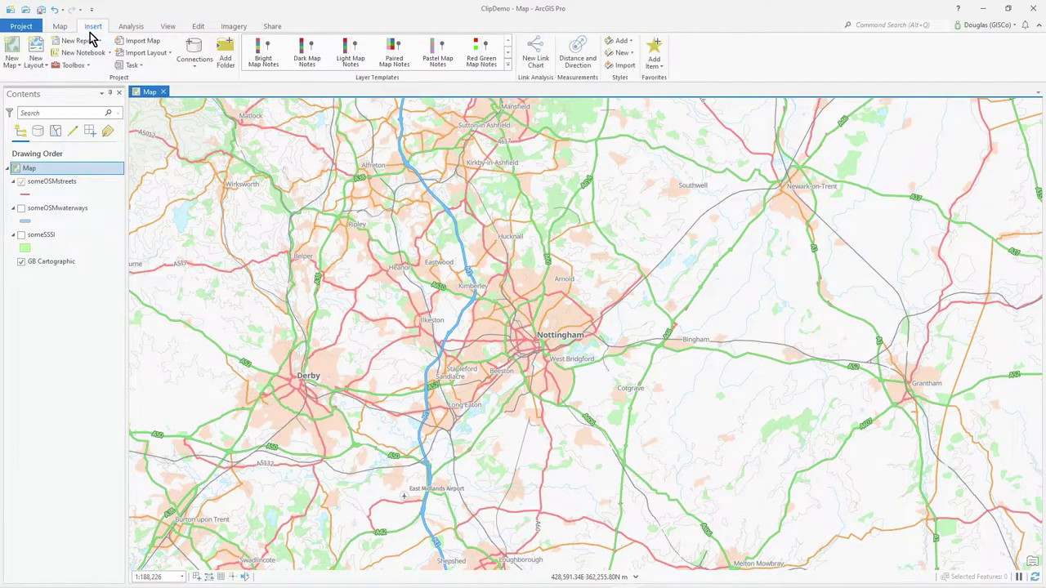
click(580, 59)
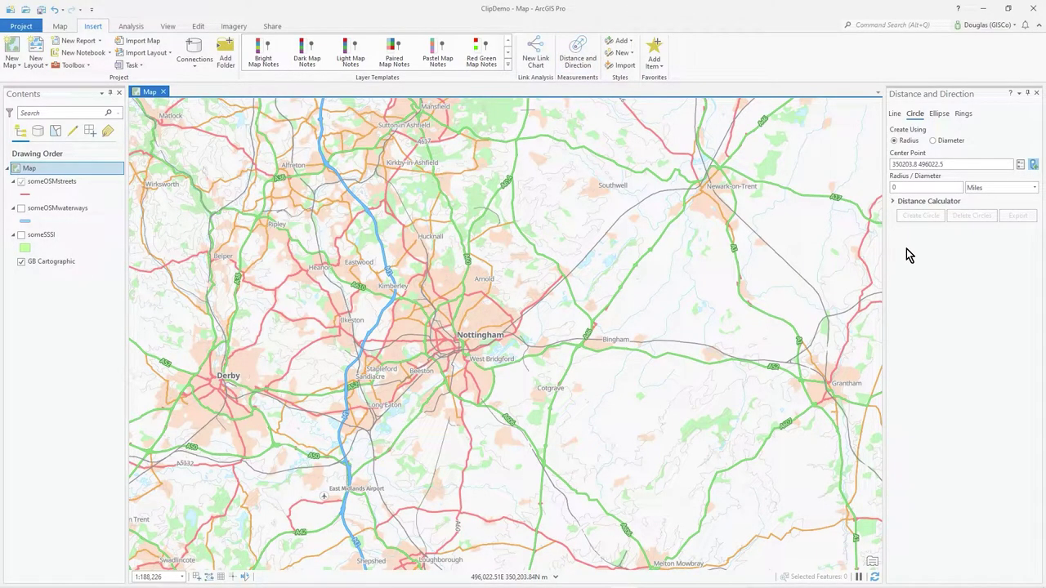
click(964, 115)
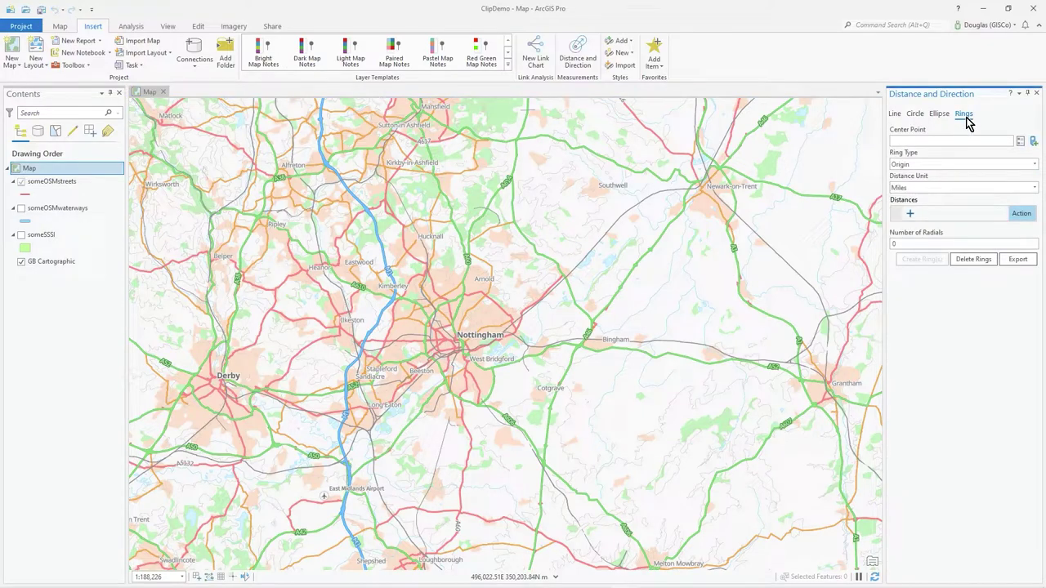
click(927, 165)
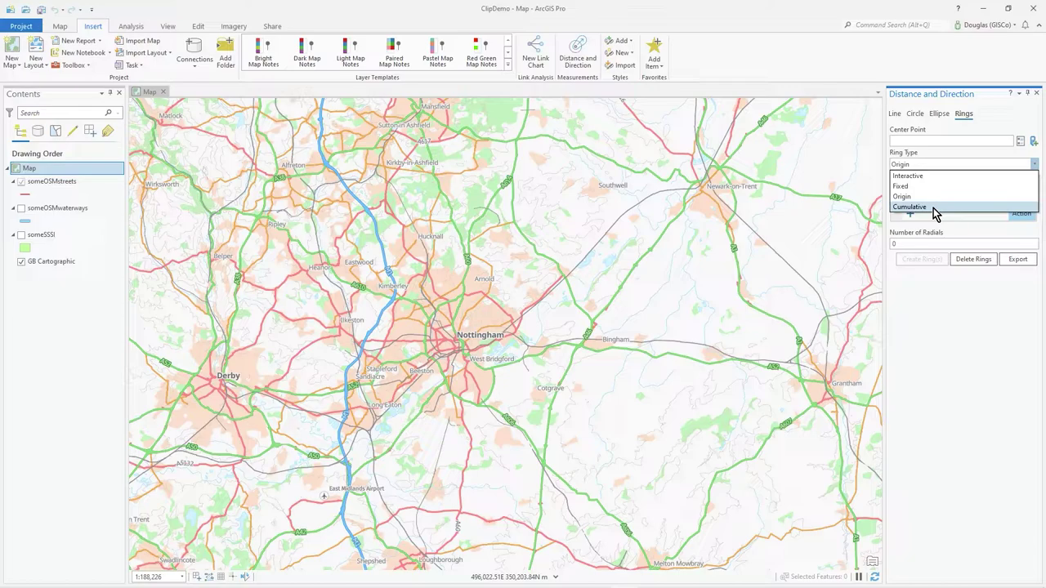
click(908, 334)
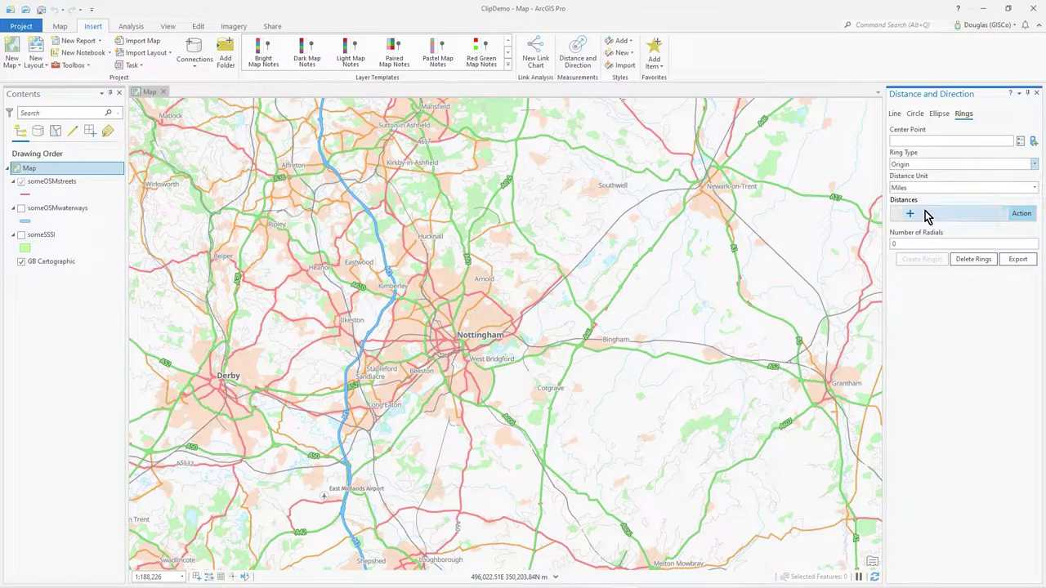
click(911, 215)
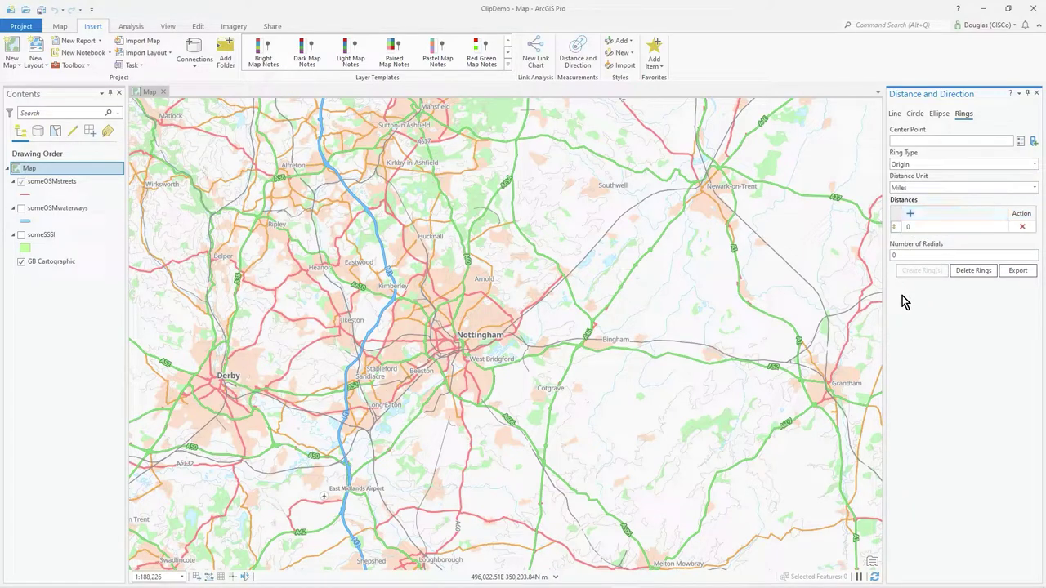
click(959, 189)
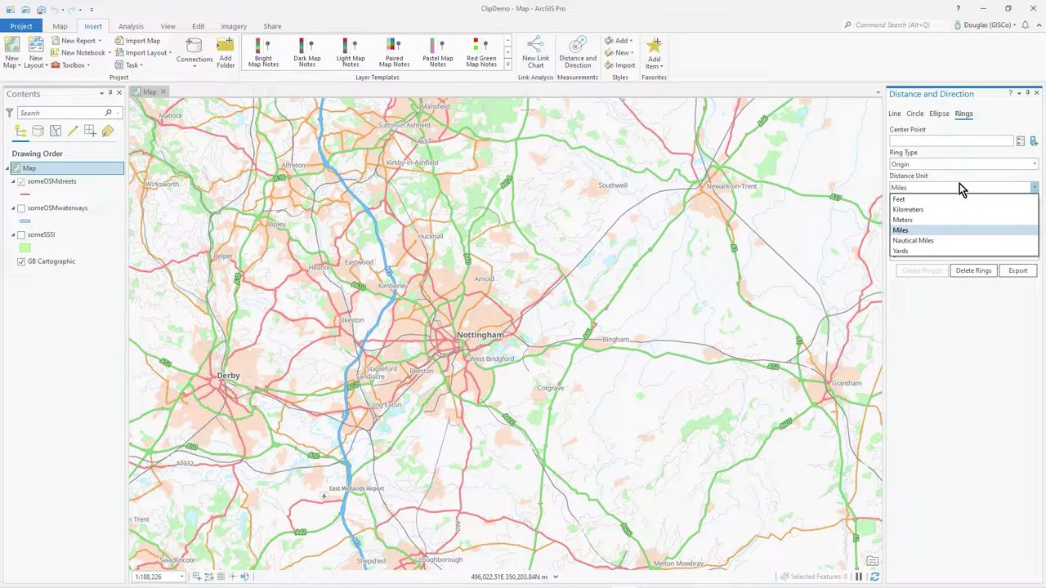
click(959, 184)
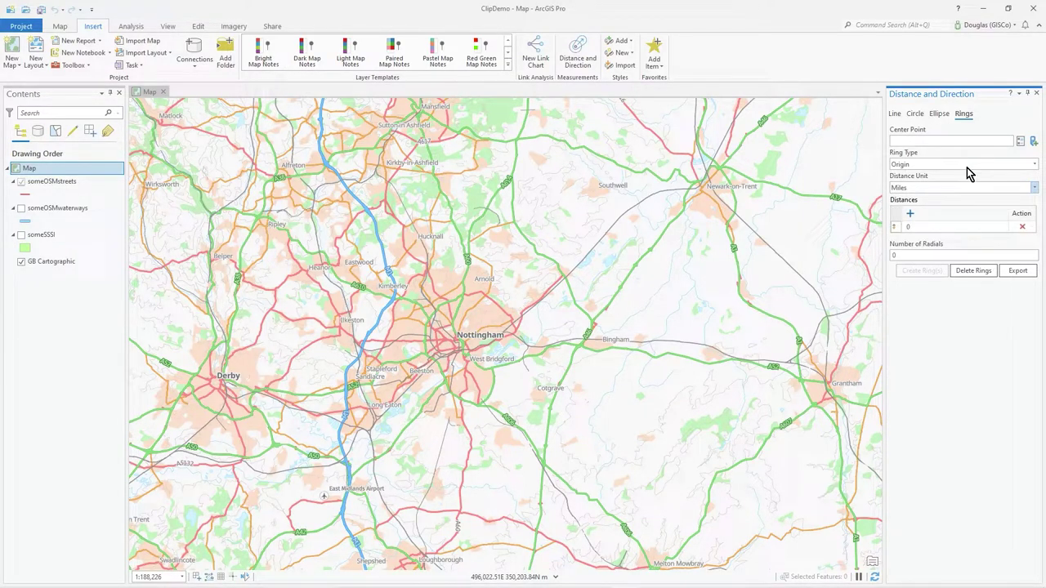
click(962, 166)
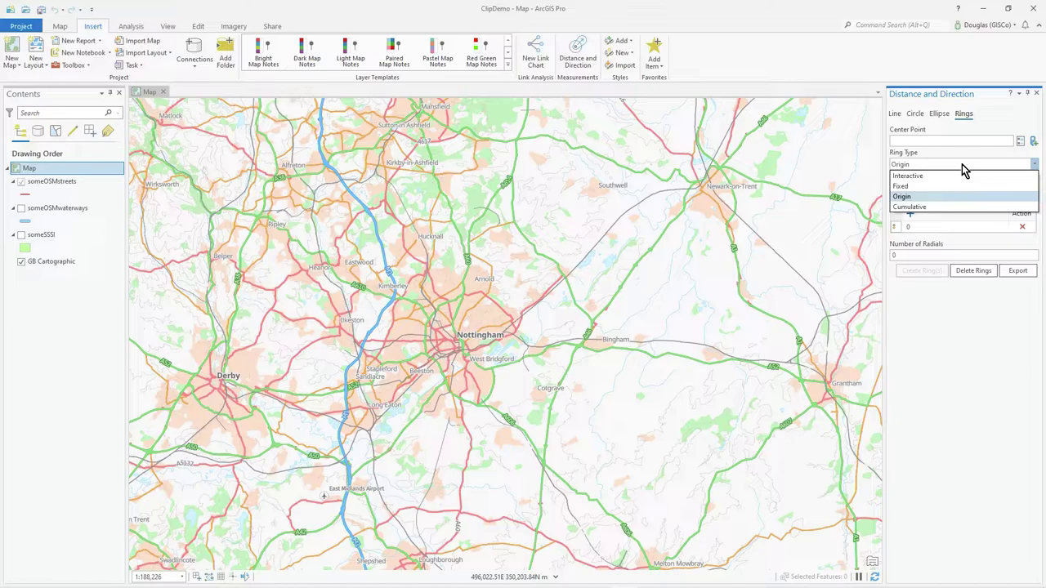
click(940, 197)
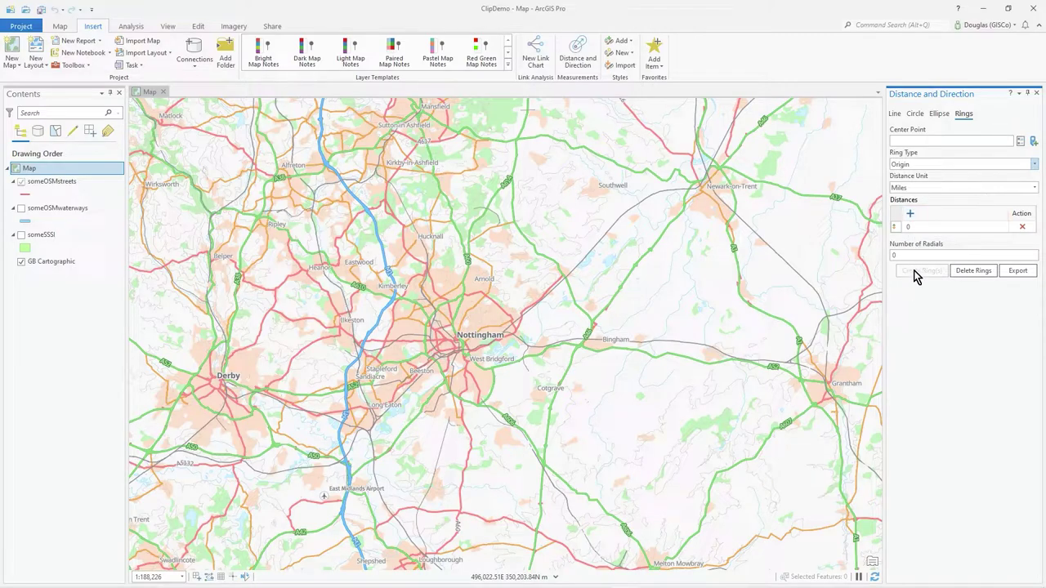
Activate picking the rings' center point on the map, with Origin as ring type and Miles as distance unit
click(1033, 140)
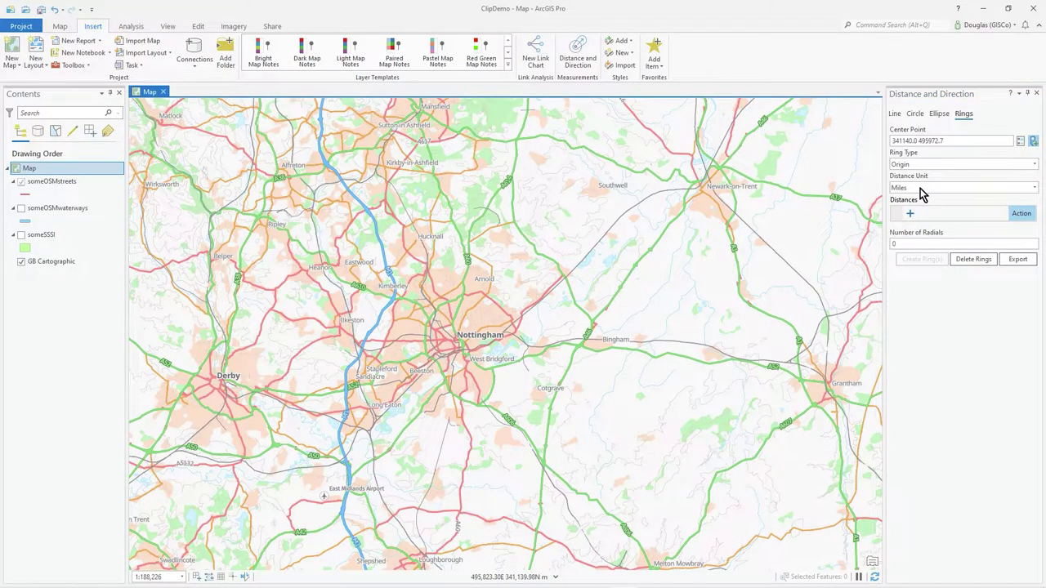
click(923, 190)
click(924, 190)
click(917, 166)
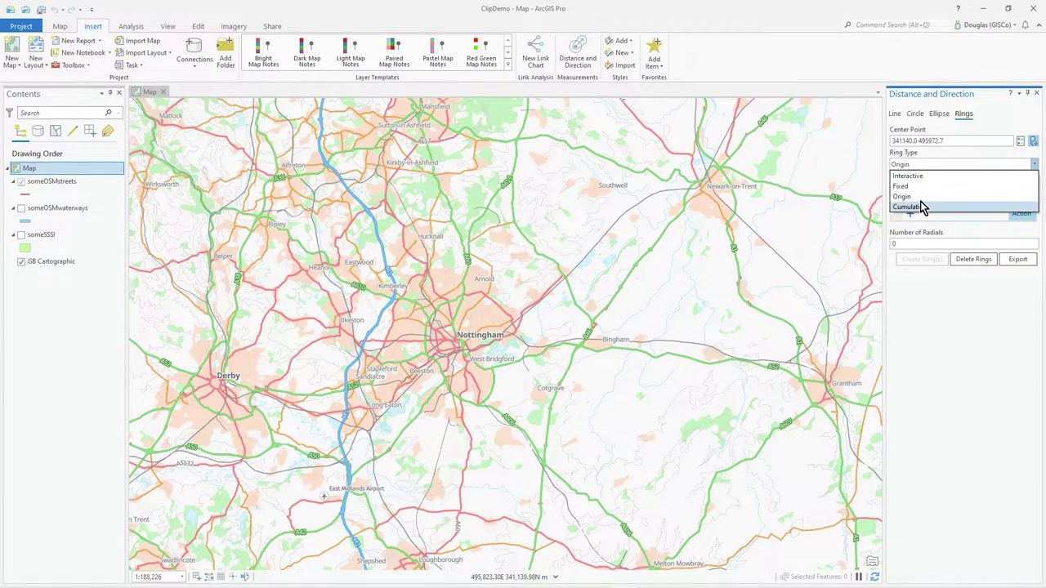
click(921, 198)
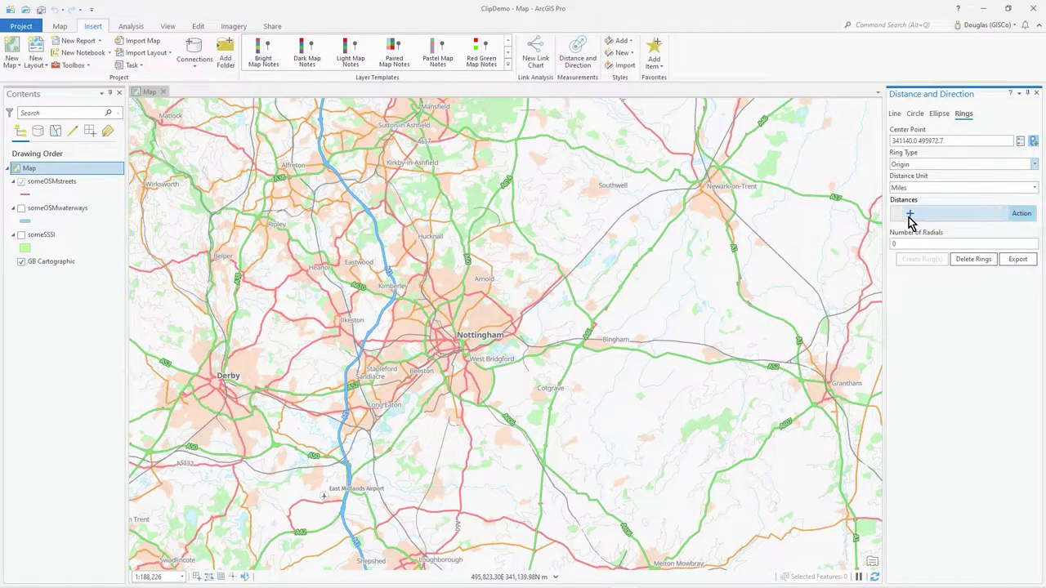
Add three ring distances of 5, 10 and 20 miles
click(910, 214)
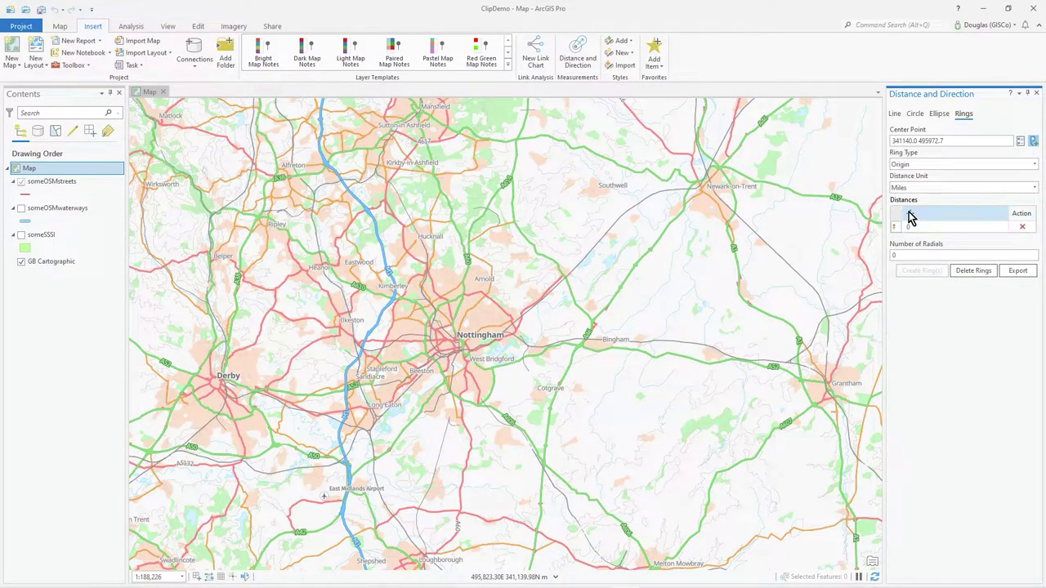
click(905, 226)
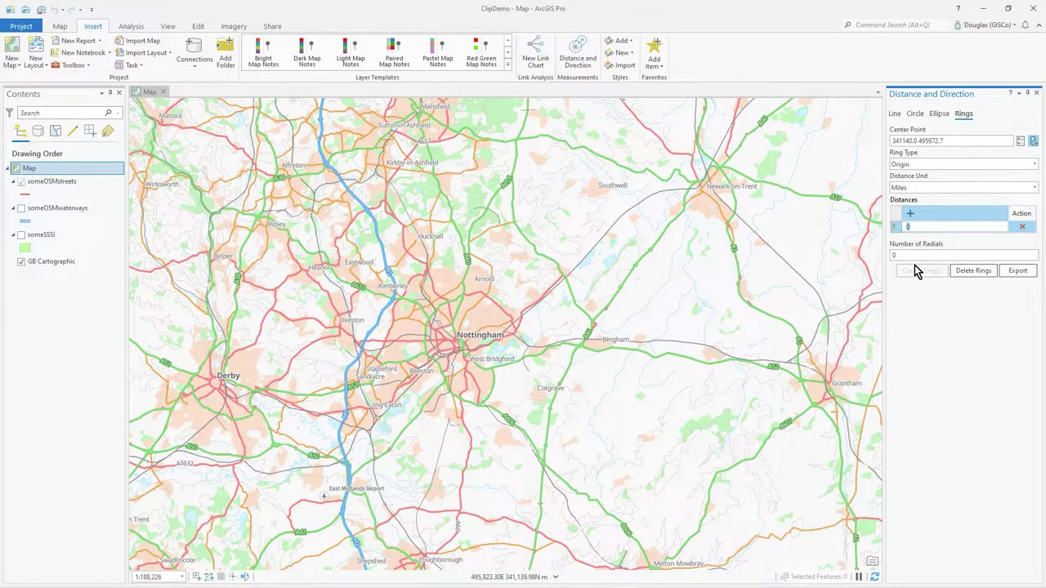
text(5)
click(917, 188)
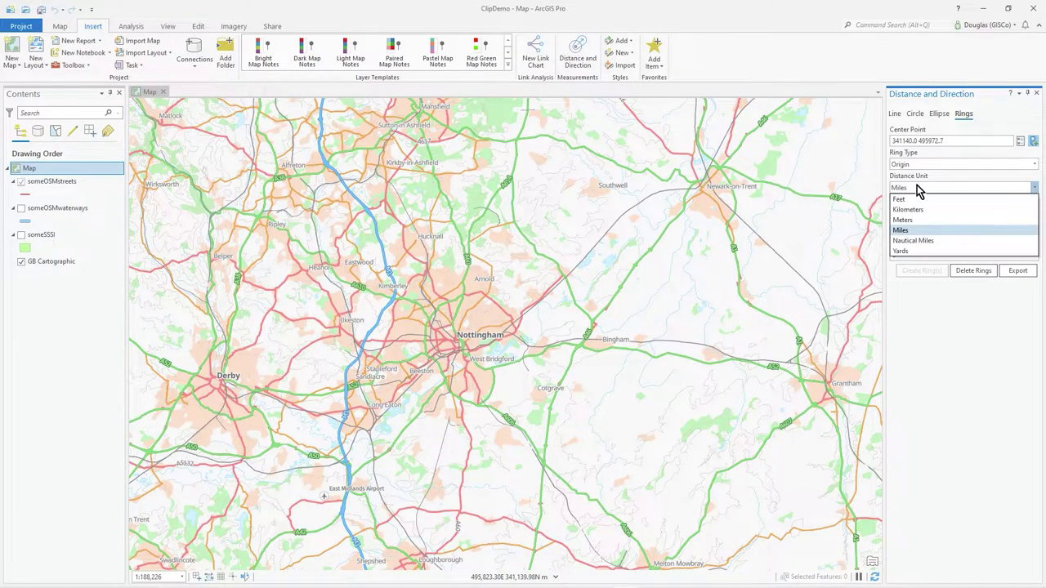
click(916, 189)
click(909, 214)
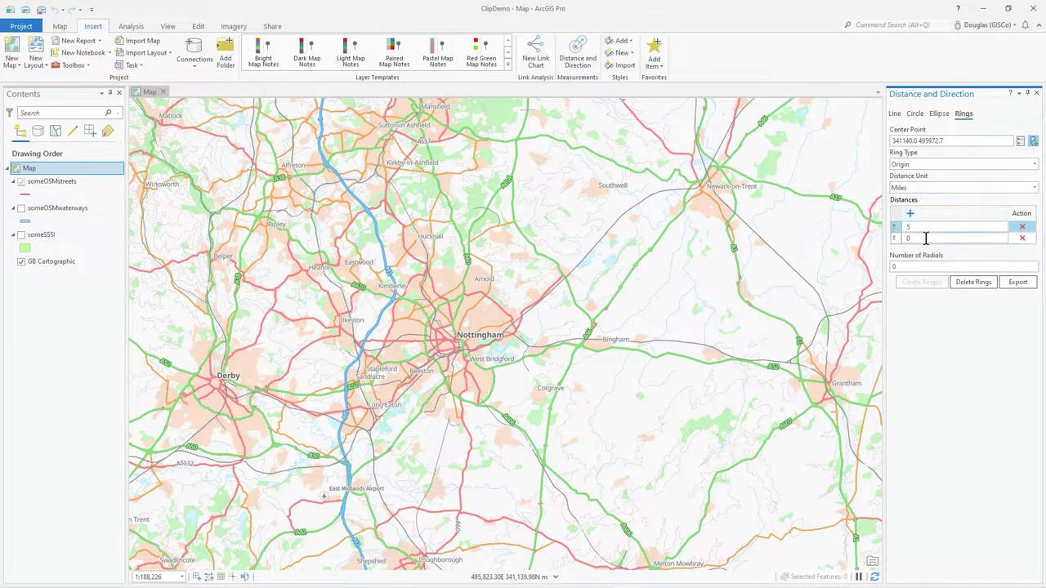
click(899, 237)
text(10)
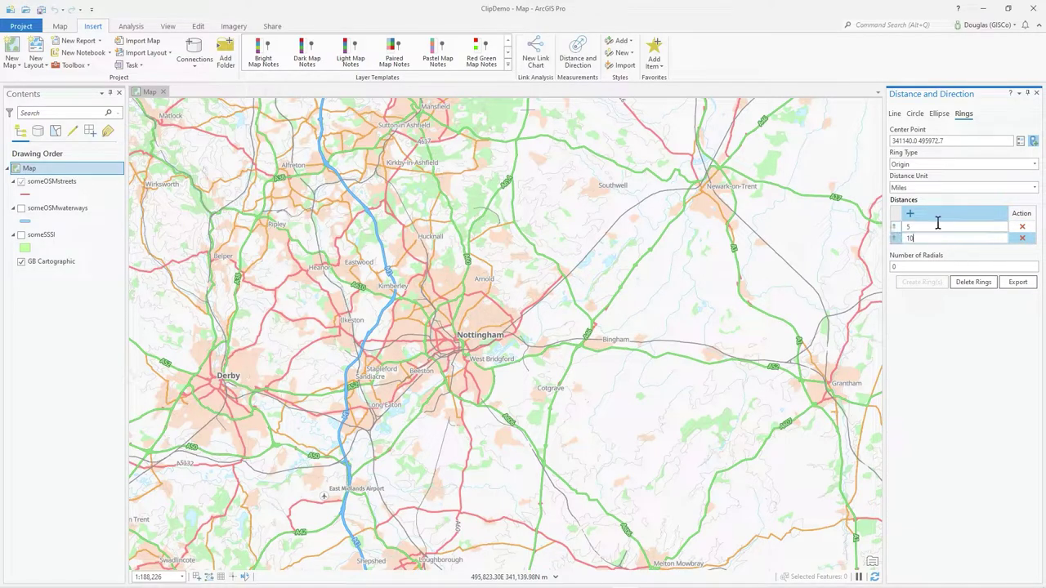
click(910, 215)
click(914, 251)
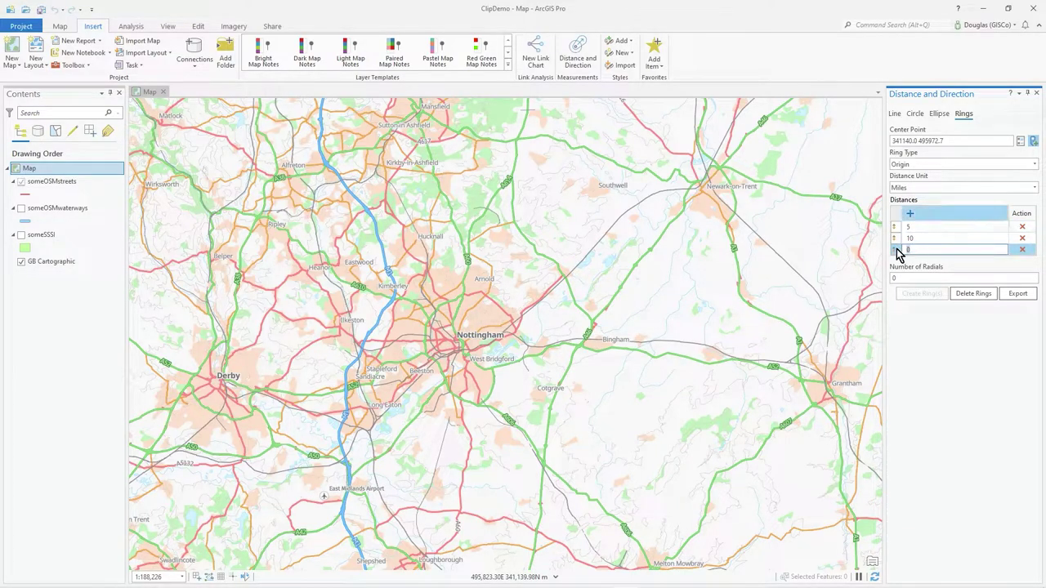
text(20)
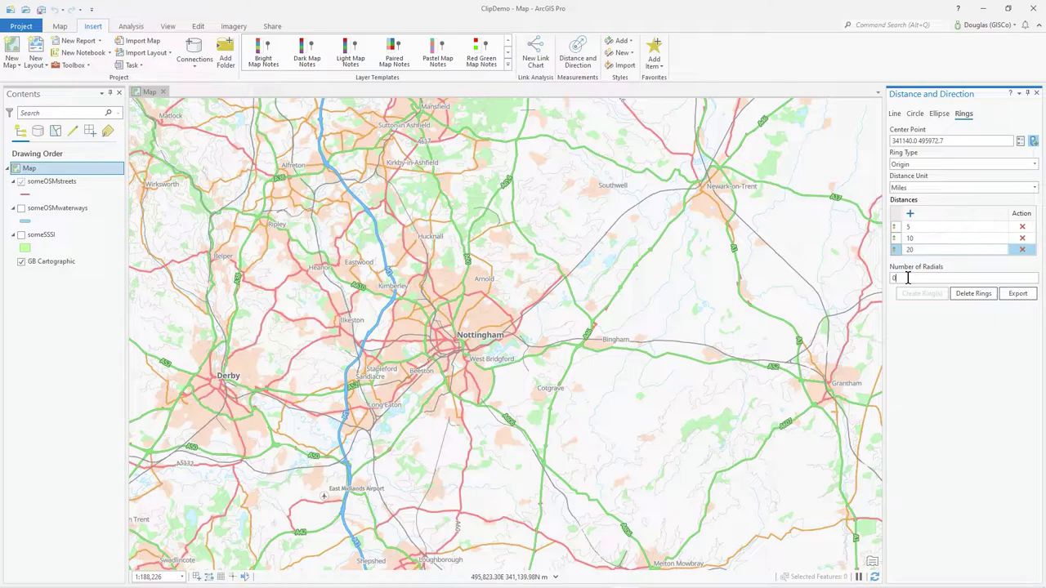
Create the range rings with 4 radials, centered on Nottingham on the map
key(BackSpace)
text(4)
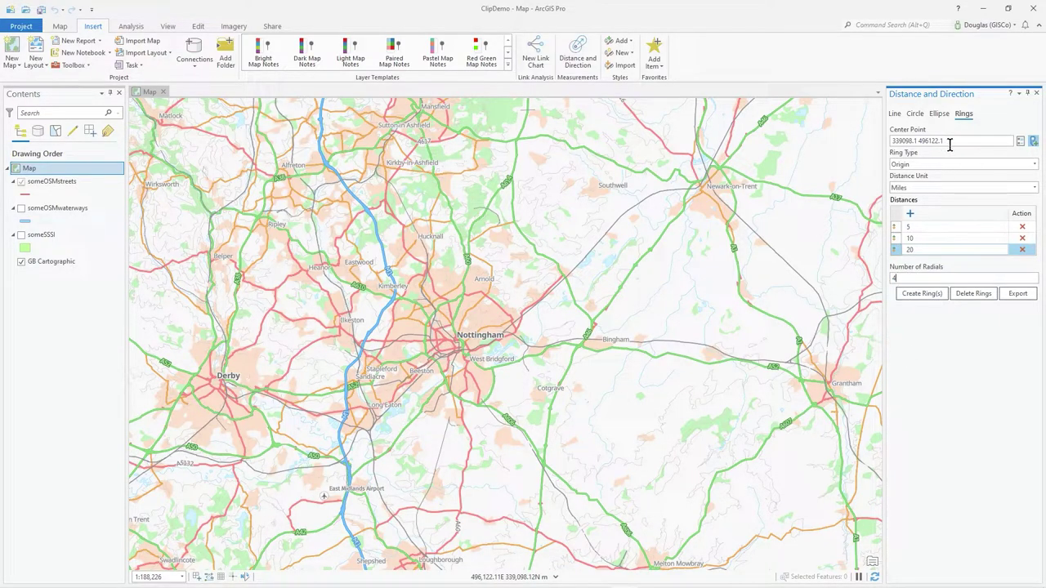
click(1034, 143)
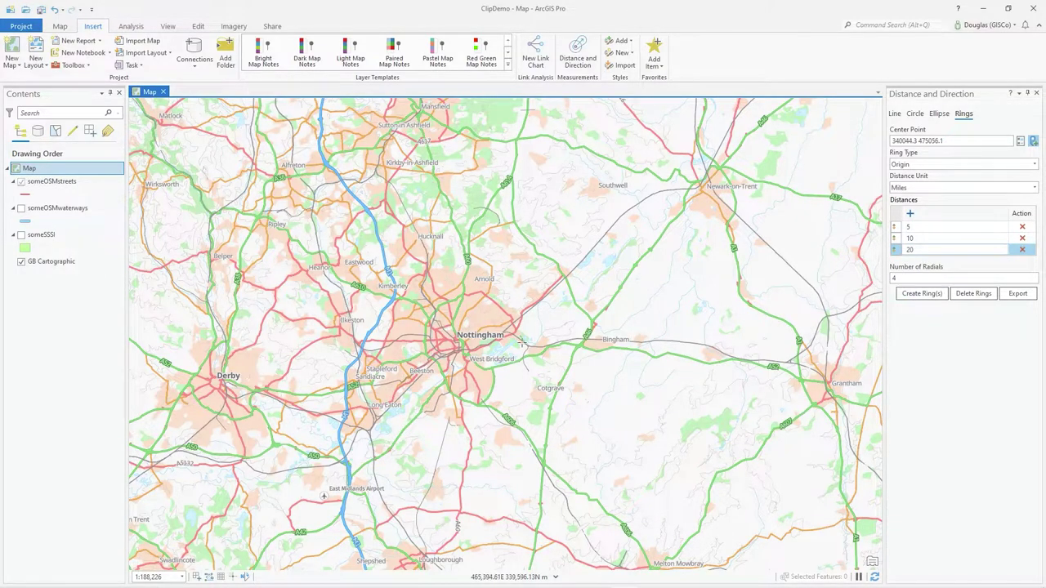
click(446, 343)
click(923, 294)
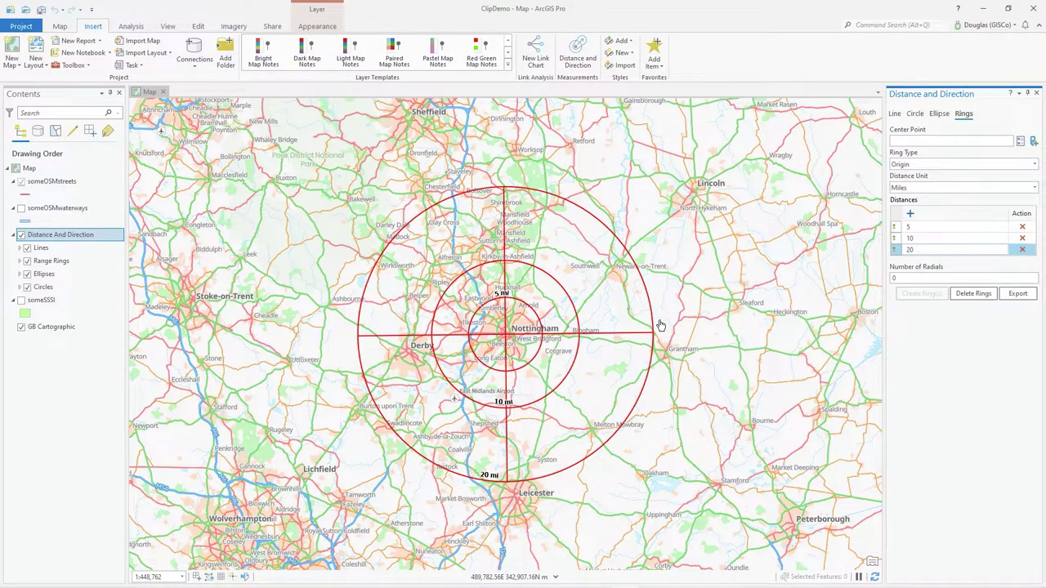
Expand the Range Rings sublayer of the Distance And Direction group and toggle its visibility off and back on
scroll(581, 321, up, 2)
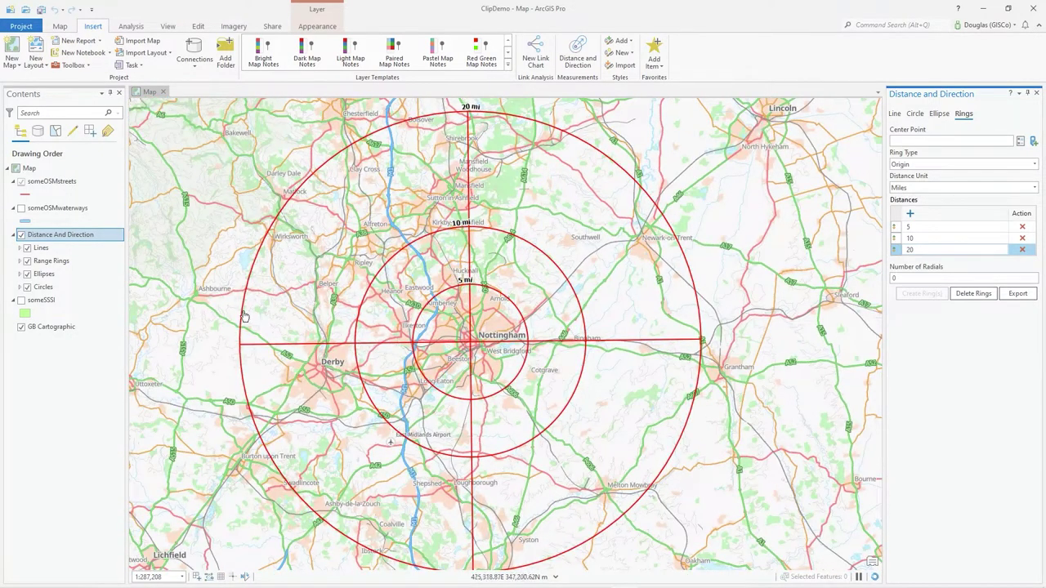
right_click(80, 236)
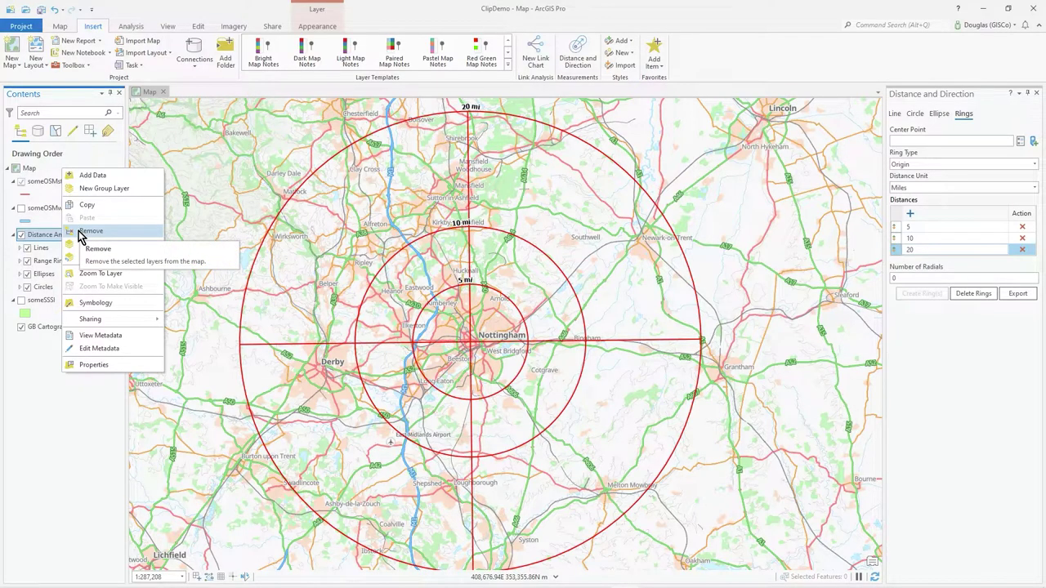
click(71, 408)
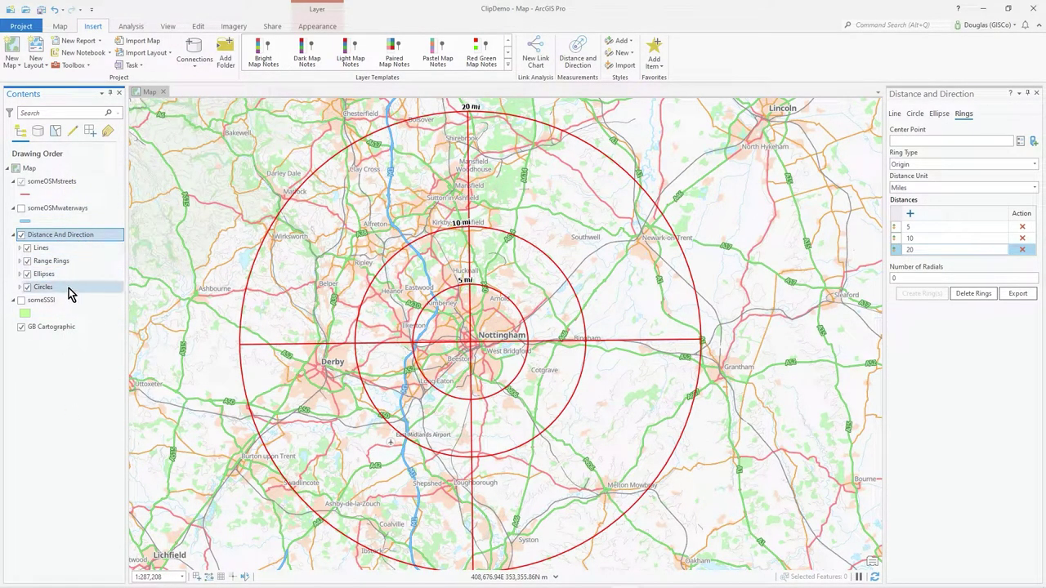
click(20, 260)
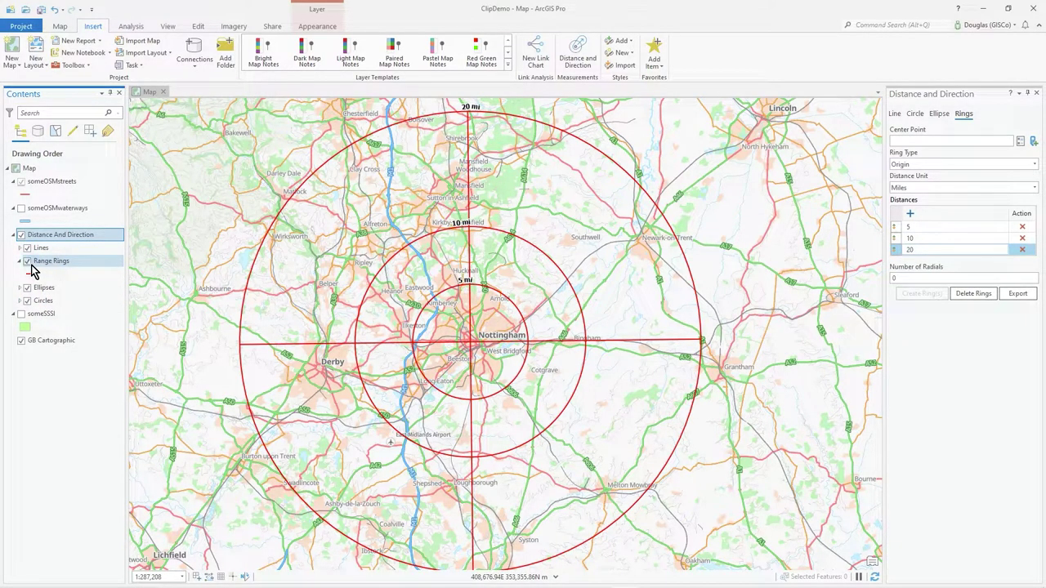
click(27, 262)
click(27, 262)
click(27, 262)
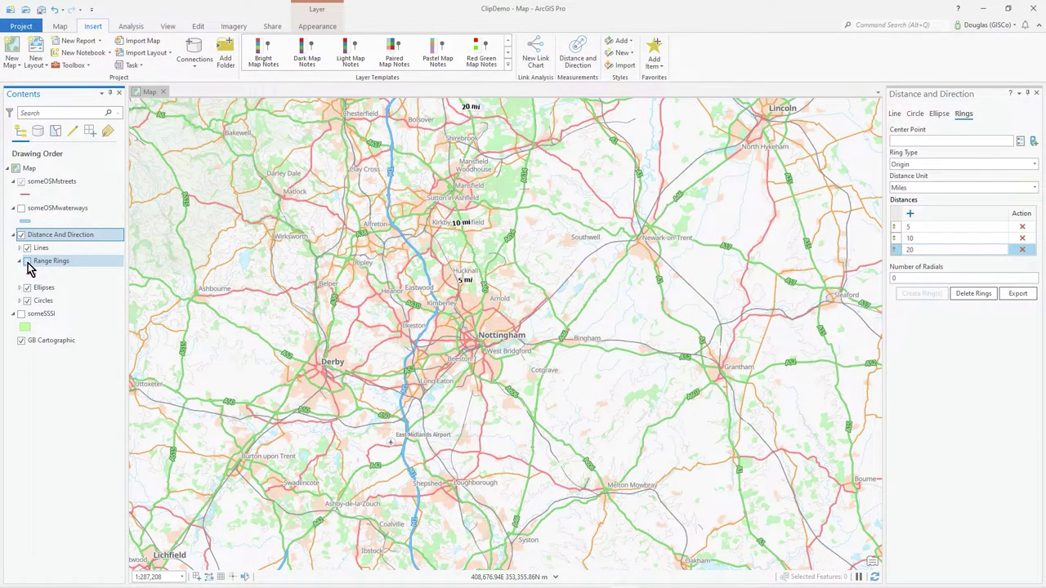
click(27, 263)
Examine the label expression and symbol settings in the Range Rings layer's labeling properties, and close them
right_click(40, 265)
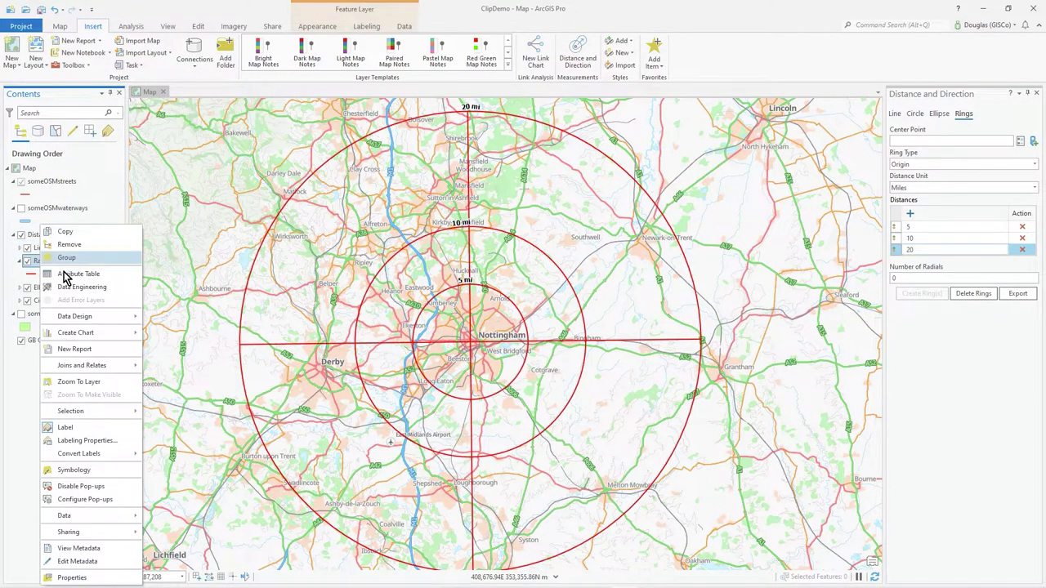
click(90, 441)
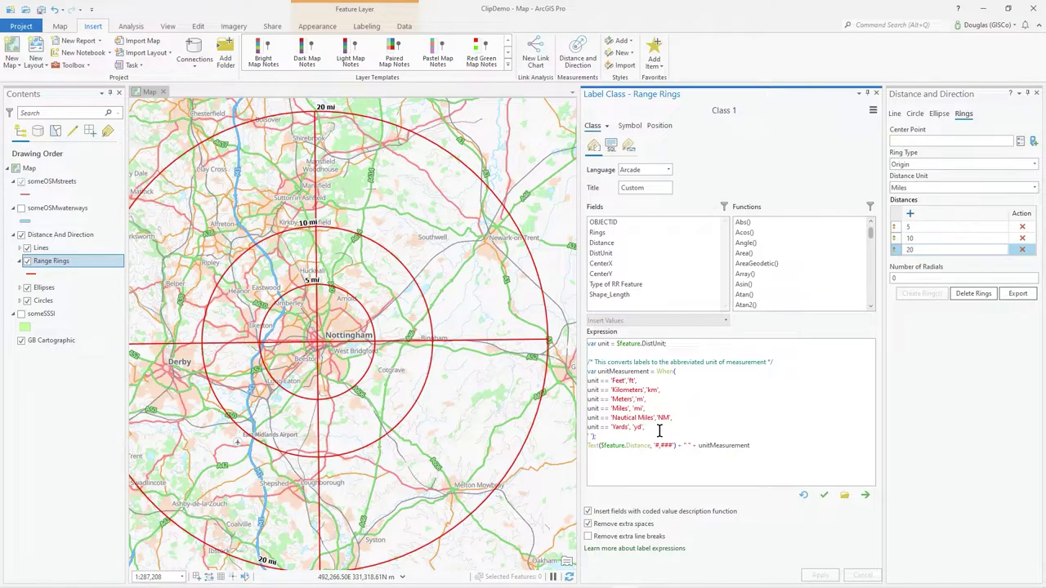
click(629, 125)
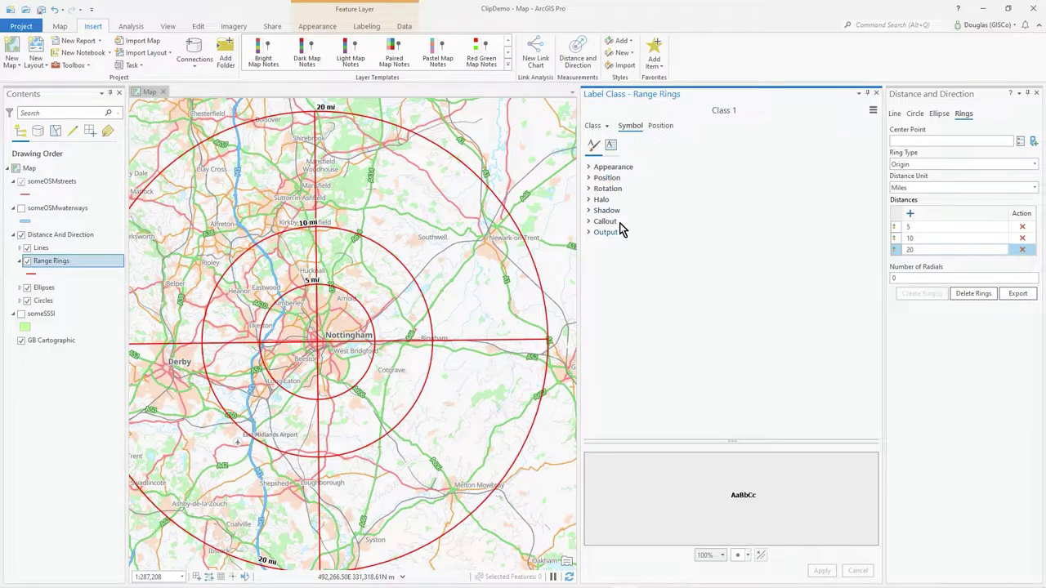
click(874, 93)
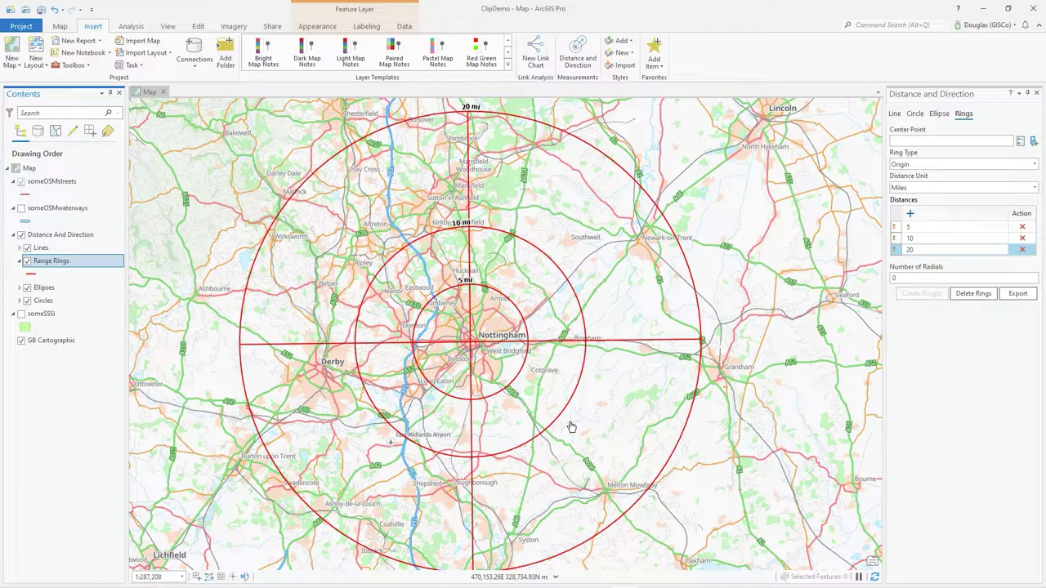
Delete the existing rings and recreate the 5, 10 and 20 mile range rings with 0 radials, centered on Nottingham
click(978, 296)
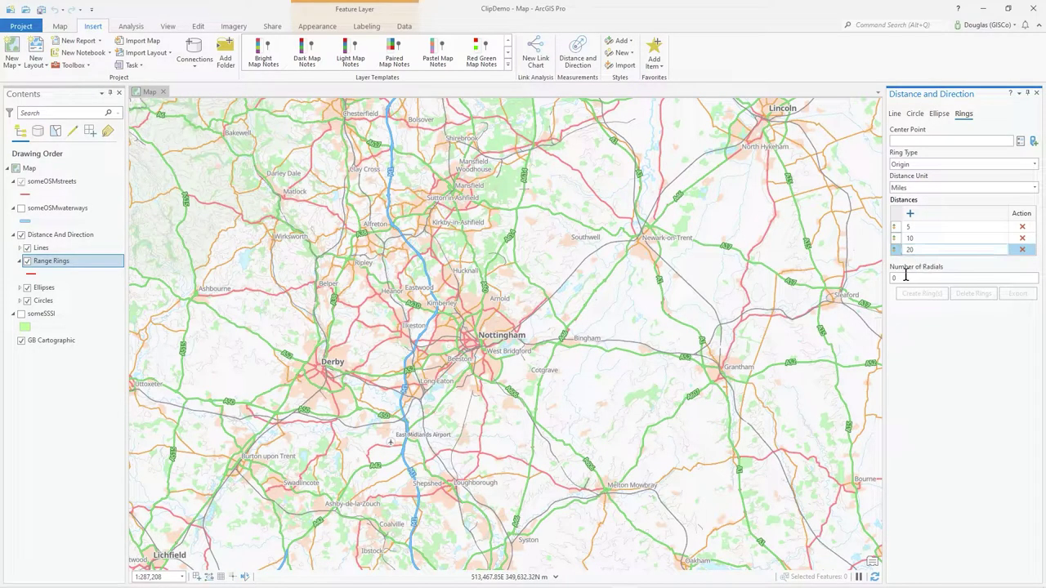
click(1033, 141)
click(472, 331)
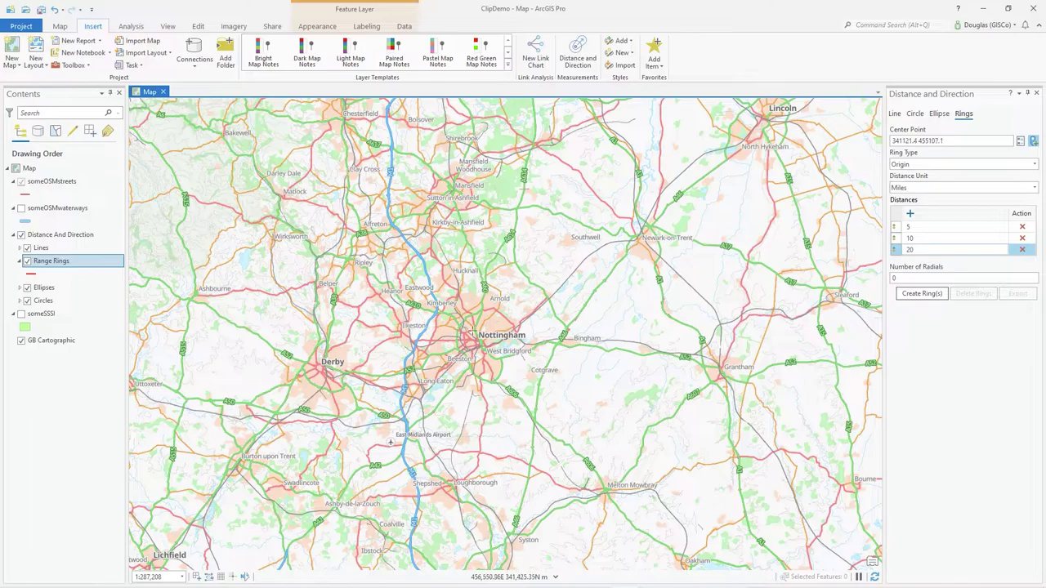
click(920, 294)
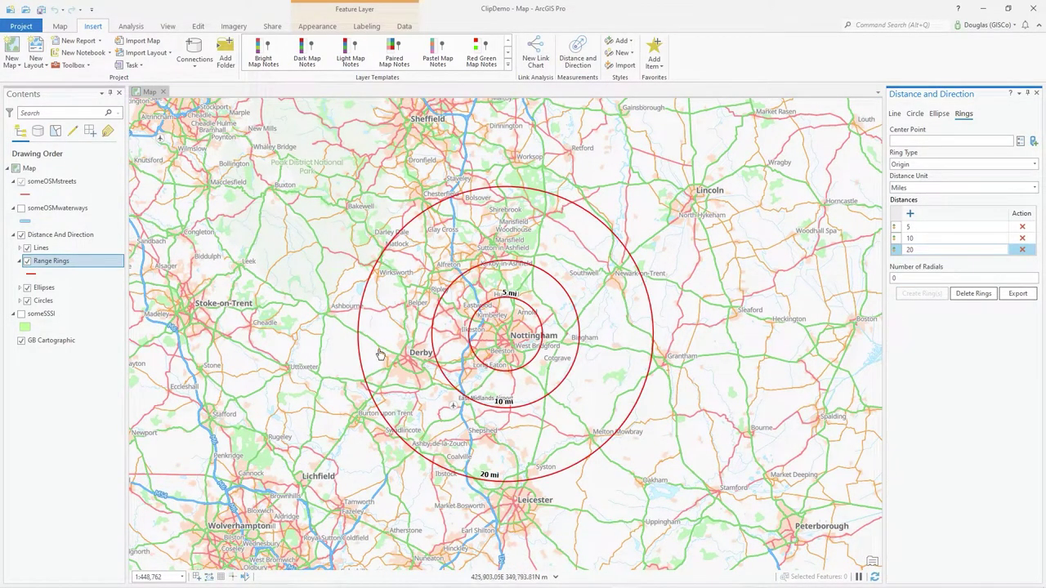
scroll(543, 345, up, 1)
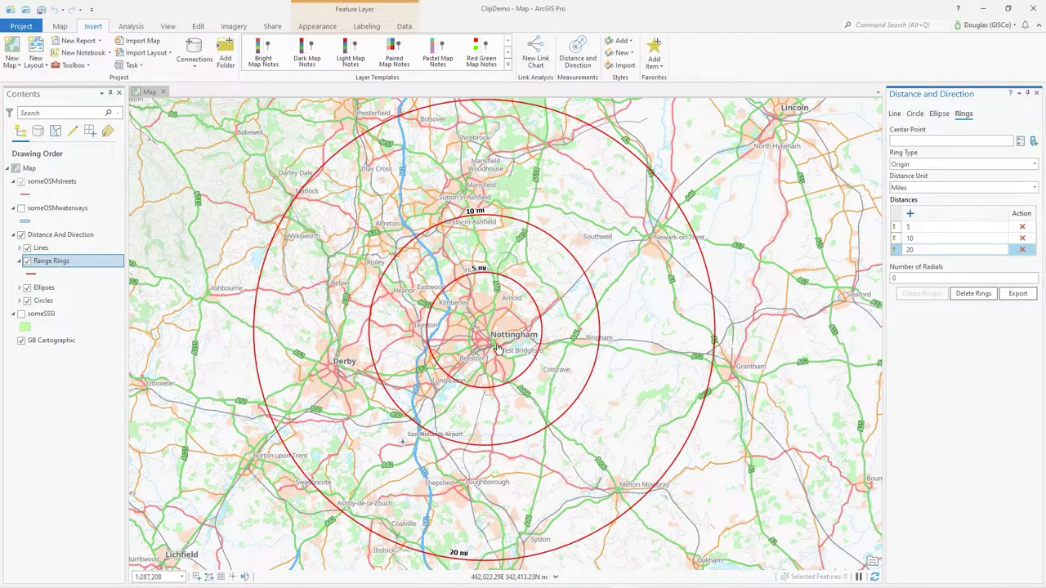
Export the range rings as a KMZ file, overwriting ringsdemo.kmz in the ClipDemo folder
click(1024, 299)
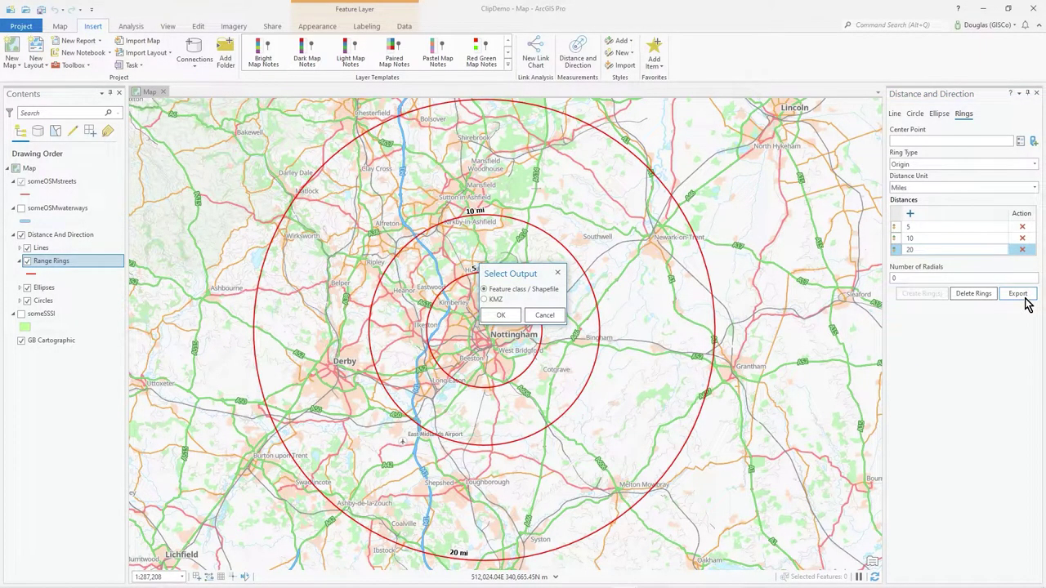
click(485, 299)
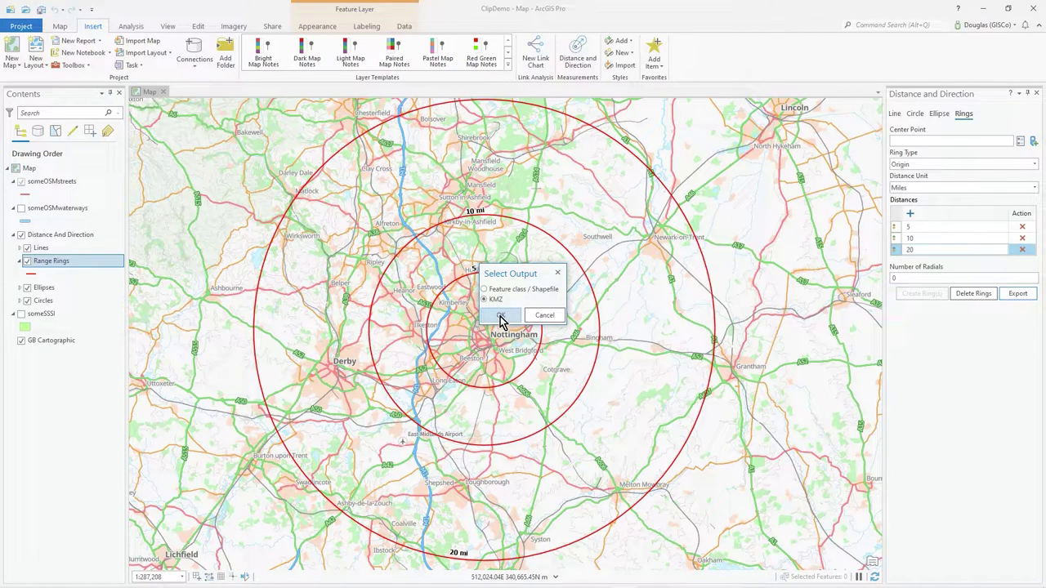
click(500, 316)
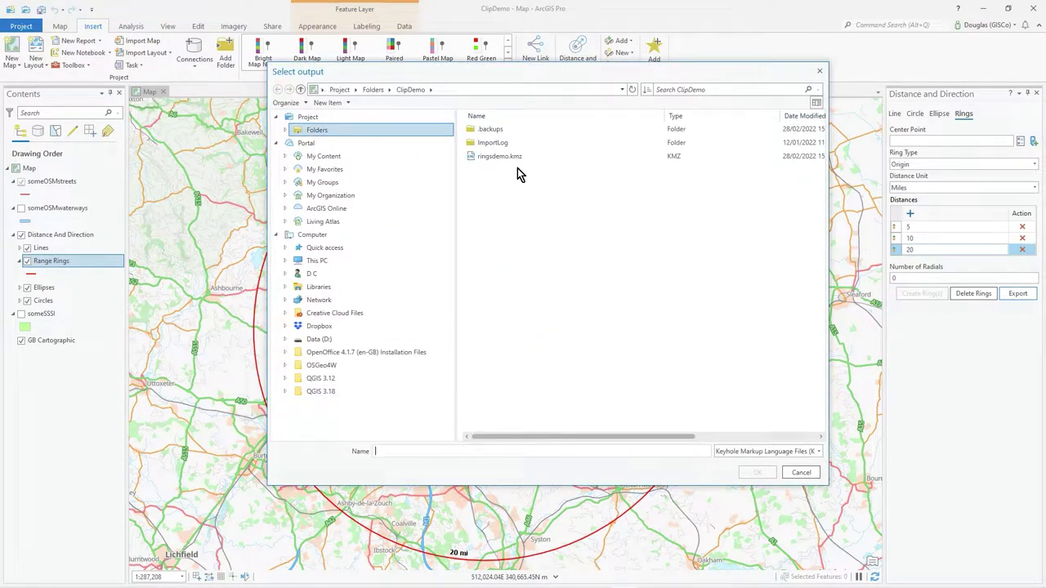
click(504, 161)
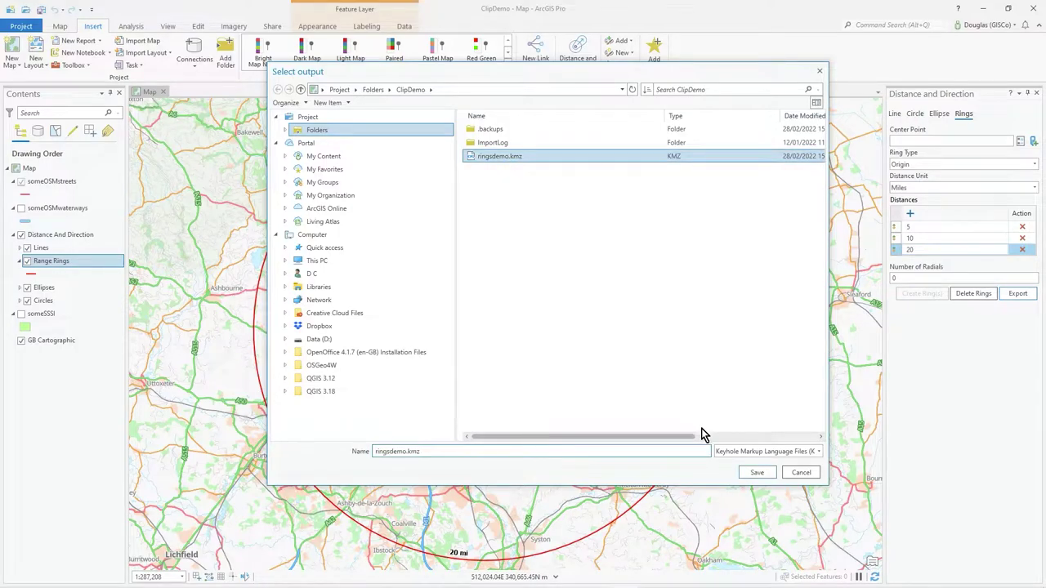
click(756, 475)
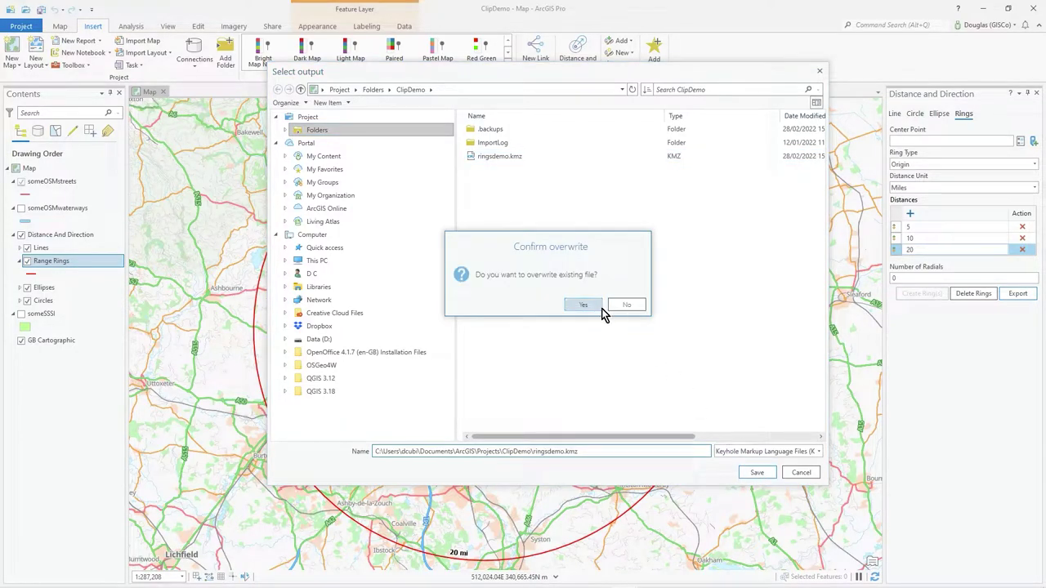
click(597, 309)
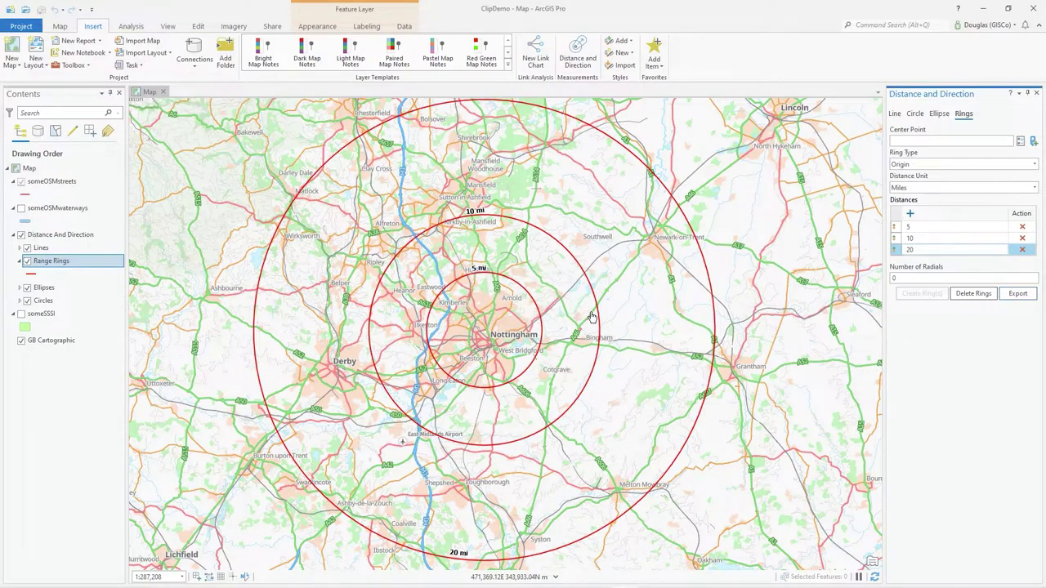
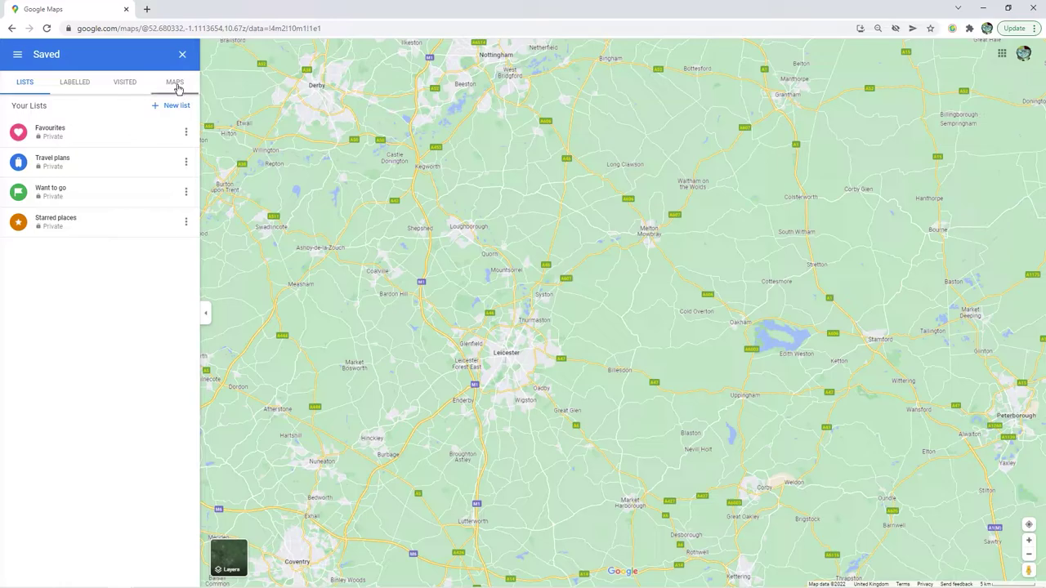
Create a new custom map from the saved maps in Google Maps and import the exported ringsdemo.kmz into its untitled layer
click(176, 85)
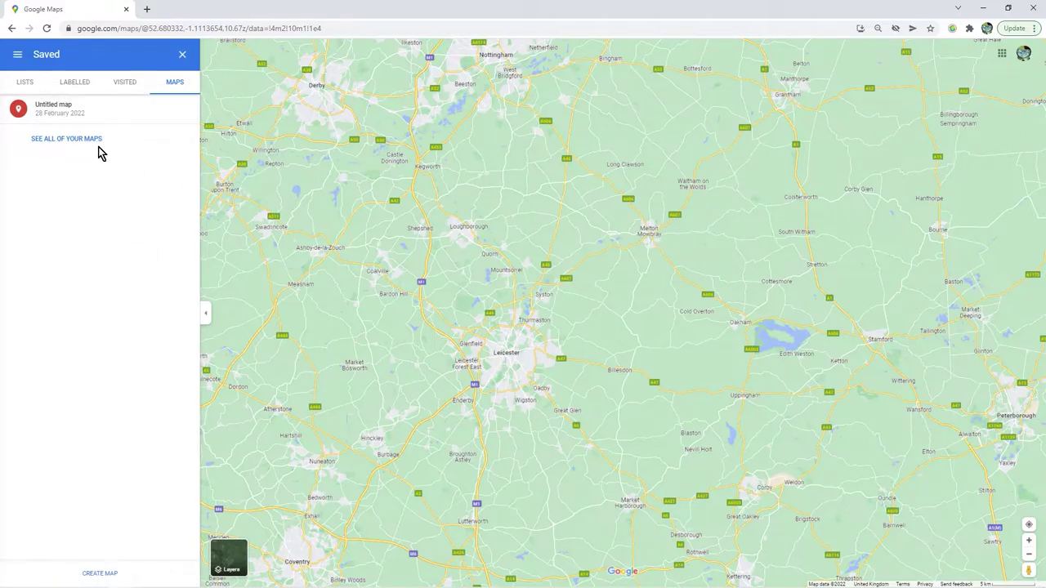
click(100, 574)
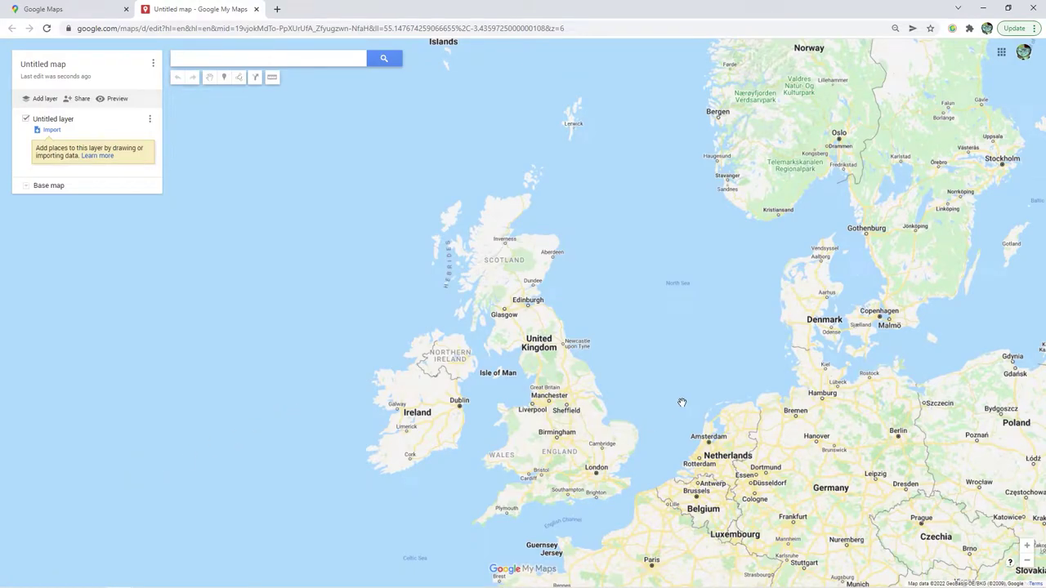
drag(595, 431, 565, 340)
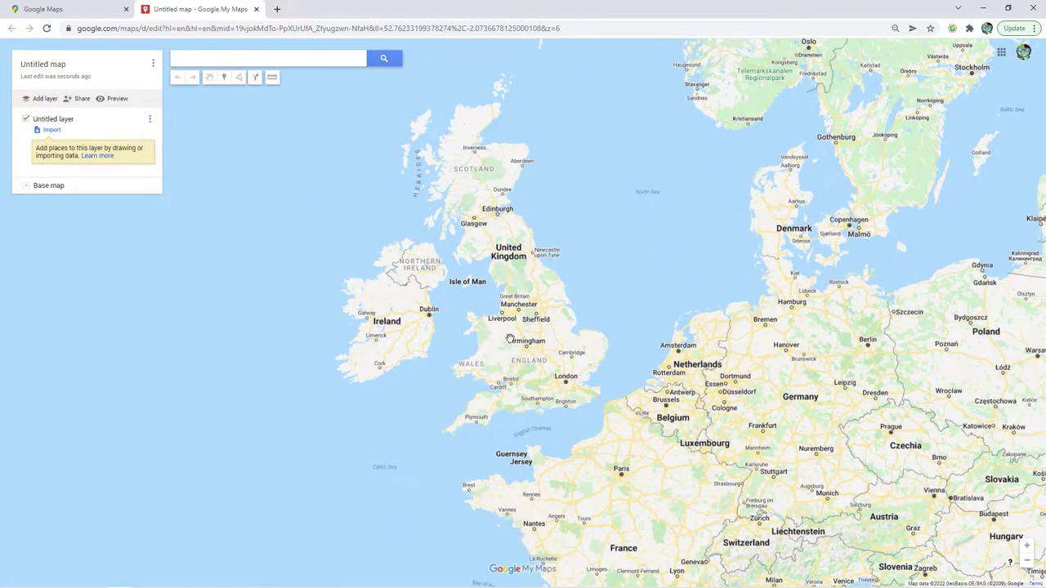
scroll(518, 337, up, 1)
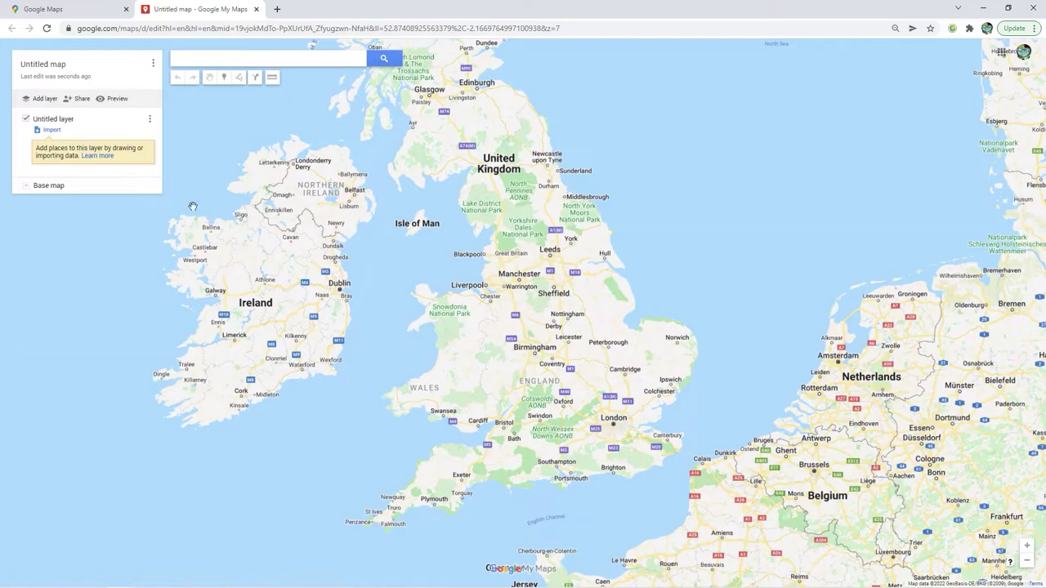
click(50, 131)
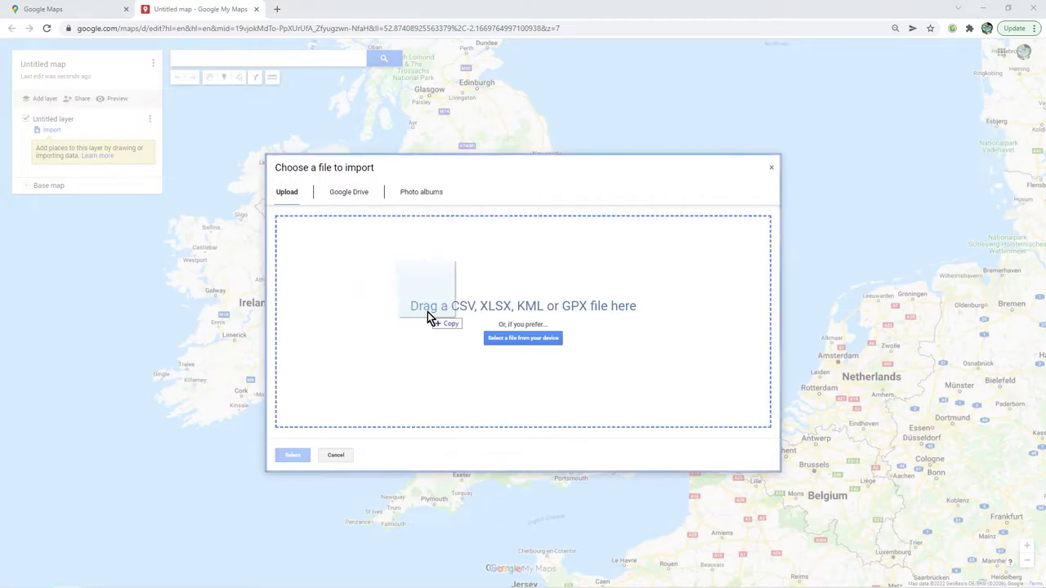
drag(431, 320, 528, 319)
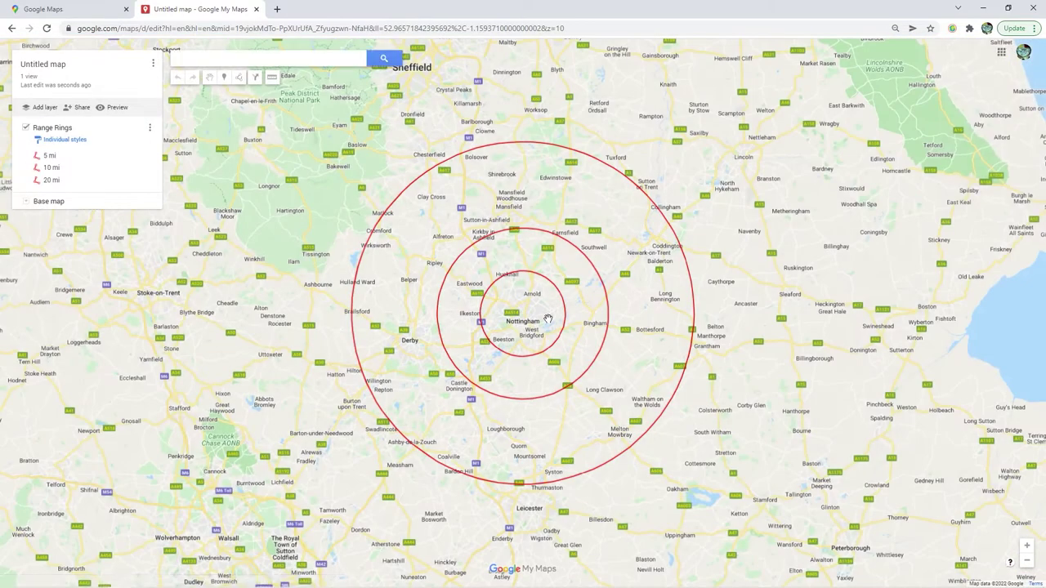
Examine the imported range rings around Nottingham and the attributes of the 5 mi, 10 mi and 20 mi rings
scroll(518, 314, up, 1)
scroll(518, 314, down, 1)
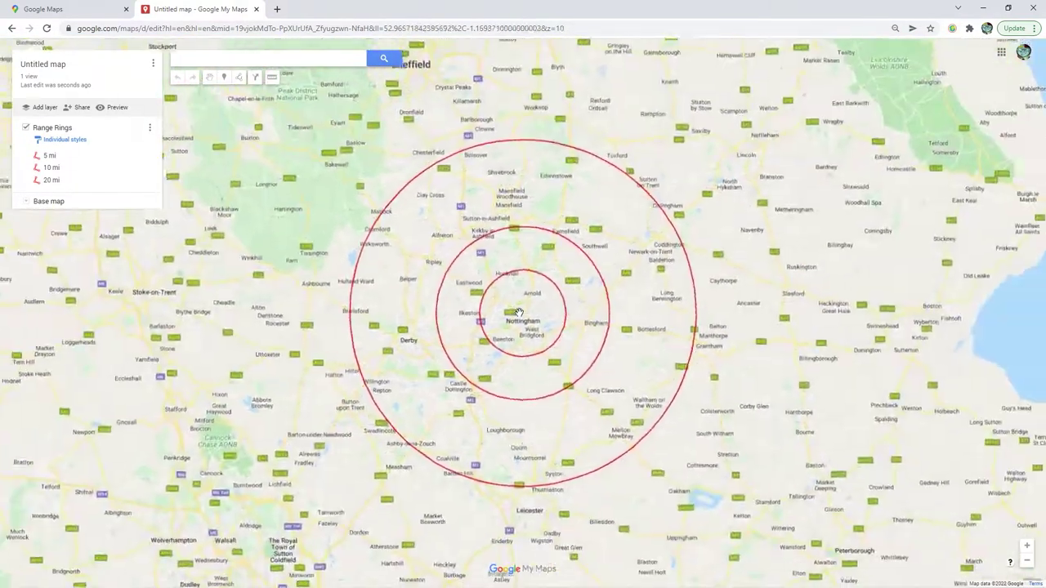
scroll(521, 311, down, 1)
scroll(523, 308, up, 1)
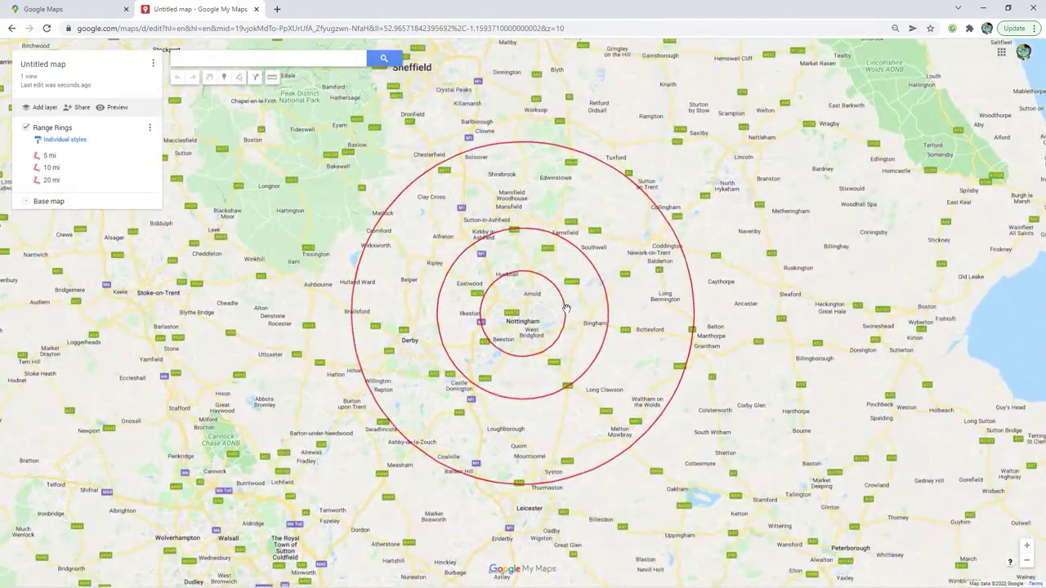
scroll(564, 403, up, 1)
scroll(582, 412, down, 1)
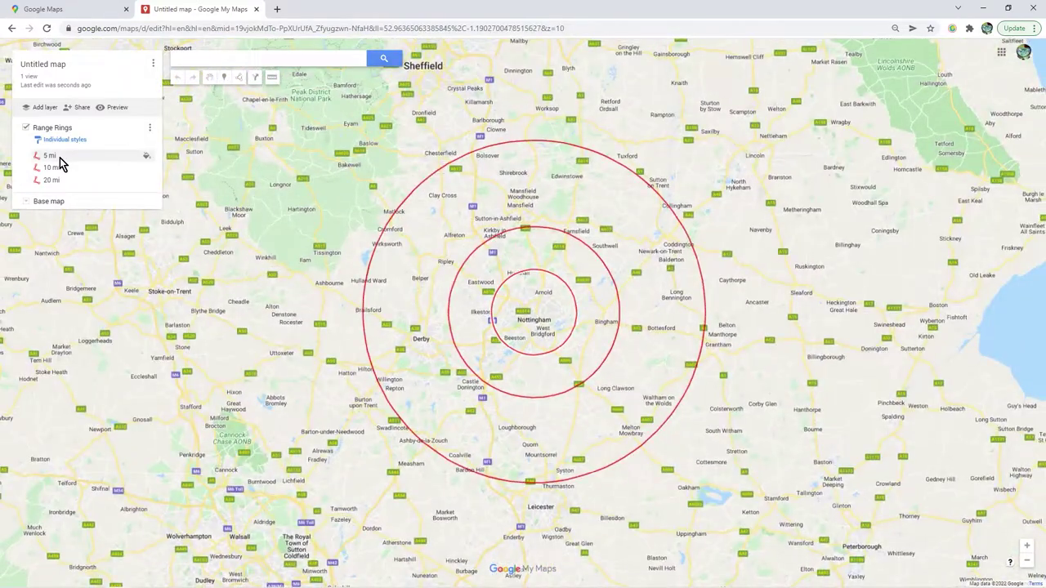
click(57, 158)
click(52, 169)
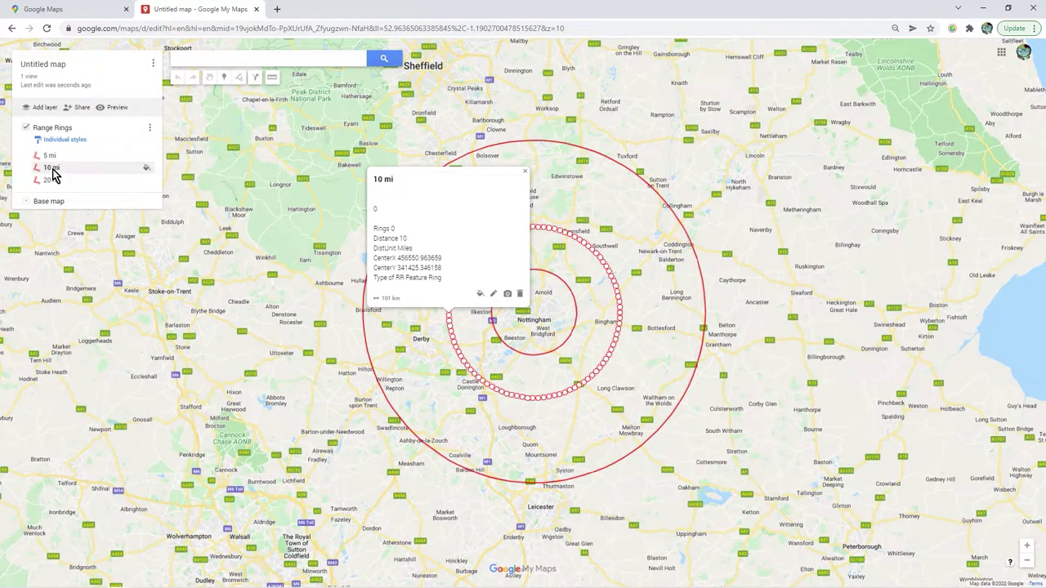
click(52, 183)
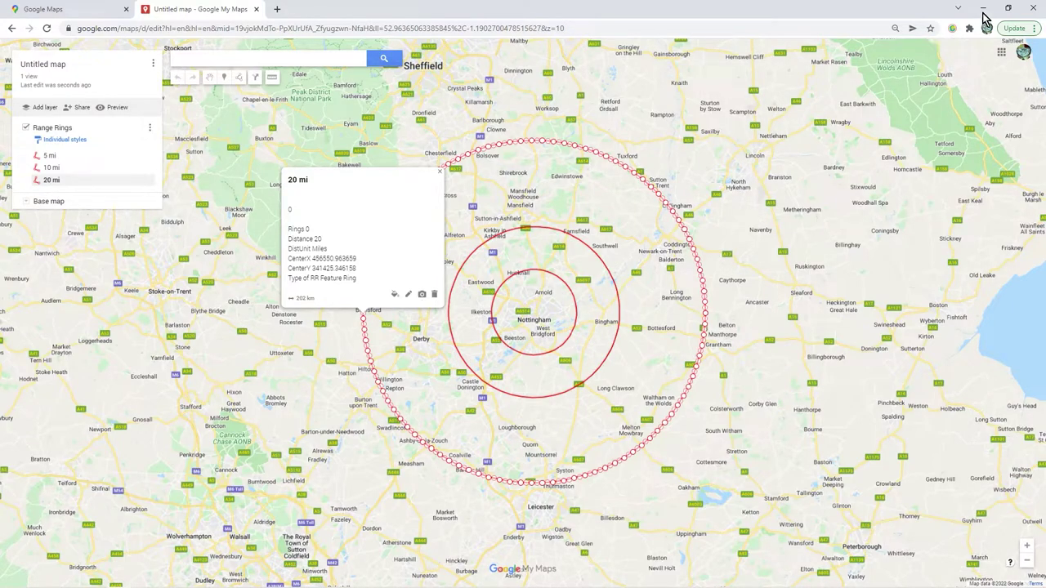
drag(894, 5, 809, 24)
click(916, 23)
click(759, 309)
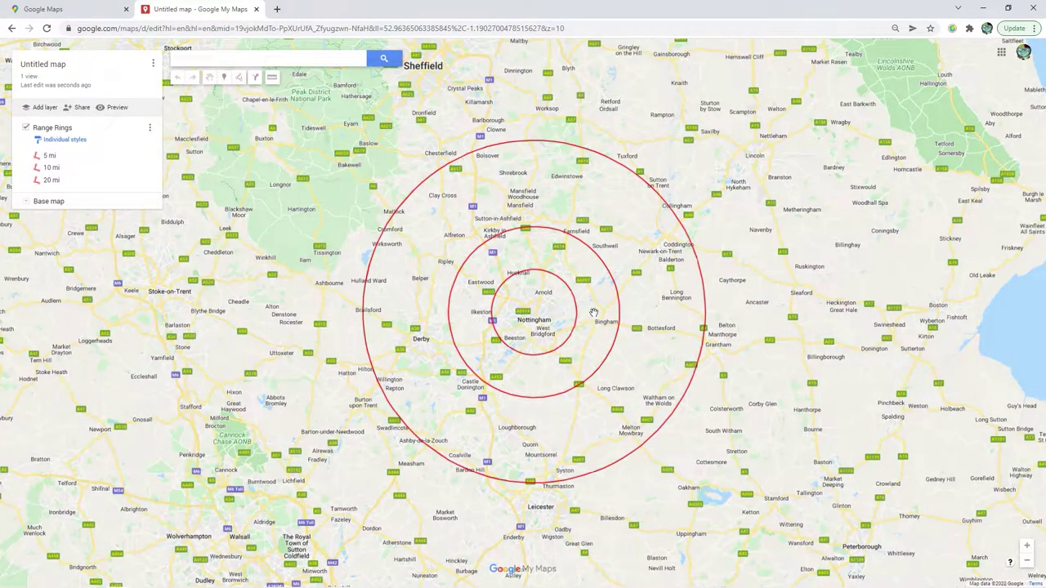